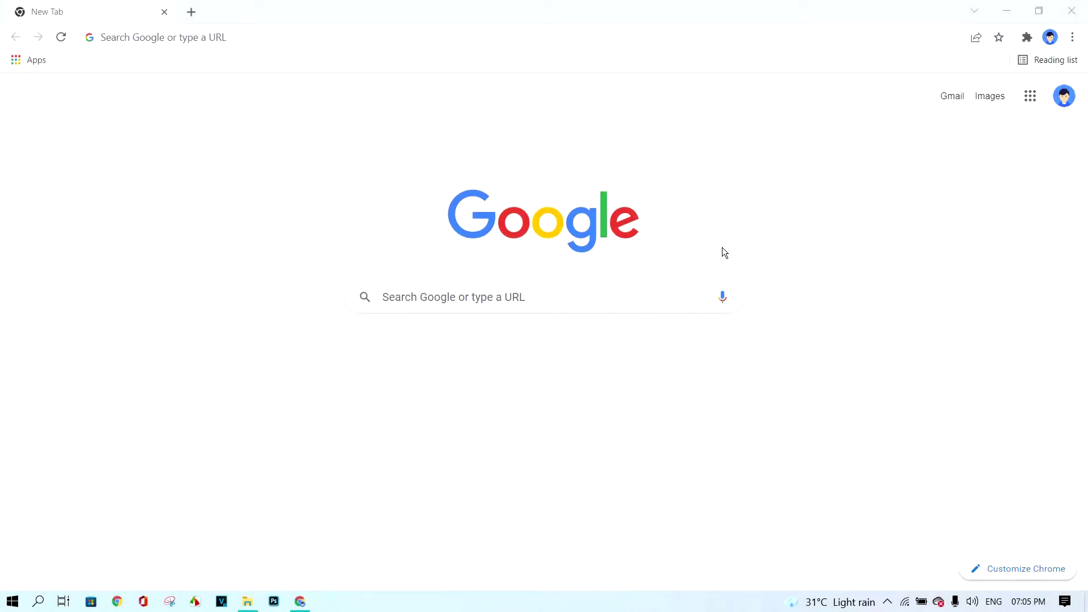
Open Google Forms from the Google apps panel in Chrome.
click(1027, 101)
scroll(1006, 203, down, 2)
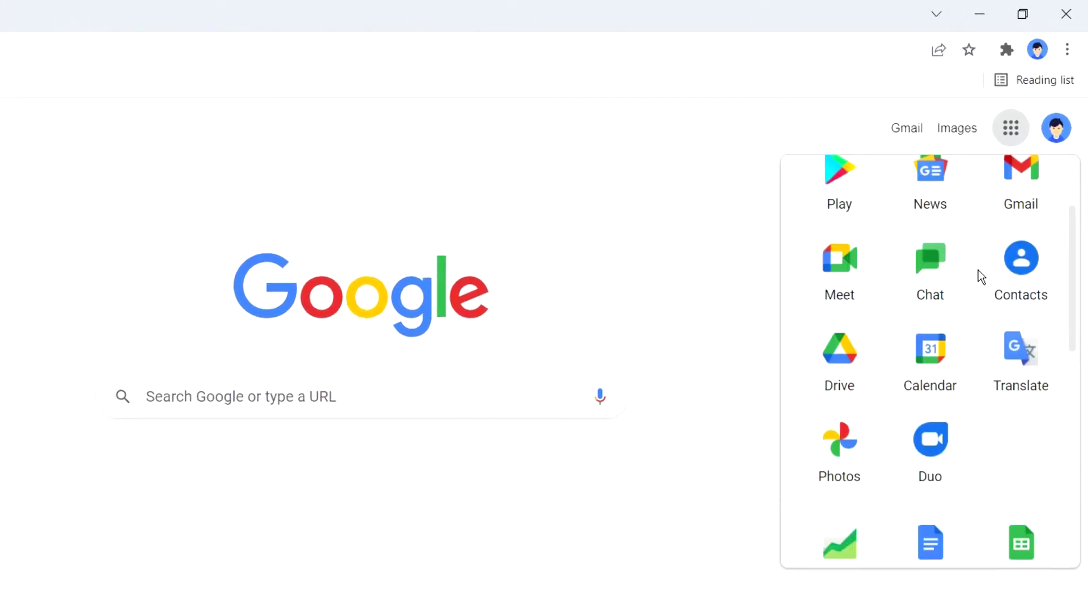
scroll(979, 270, down, 8)
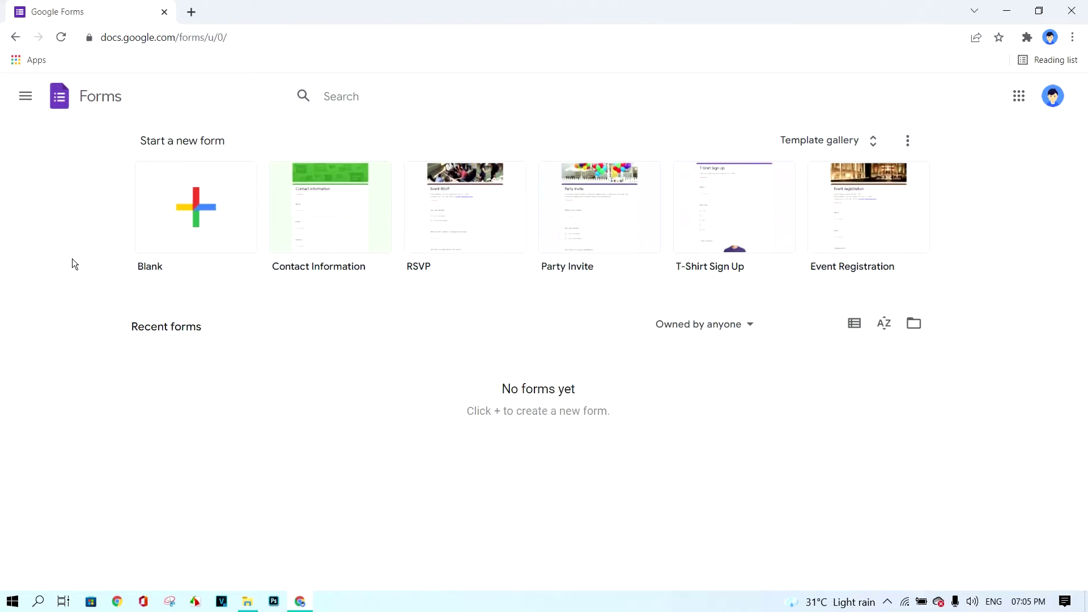
Start a blank form, dismiss the tip, and title it 'Exam'.
click(202, 226)
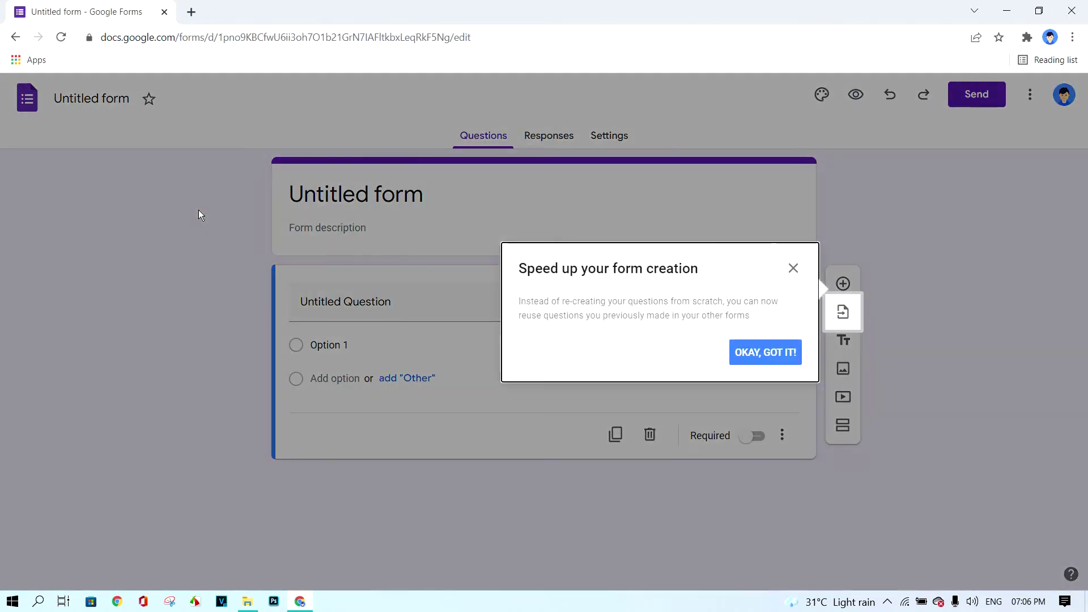
click(767, 351)
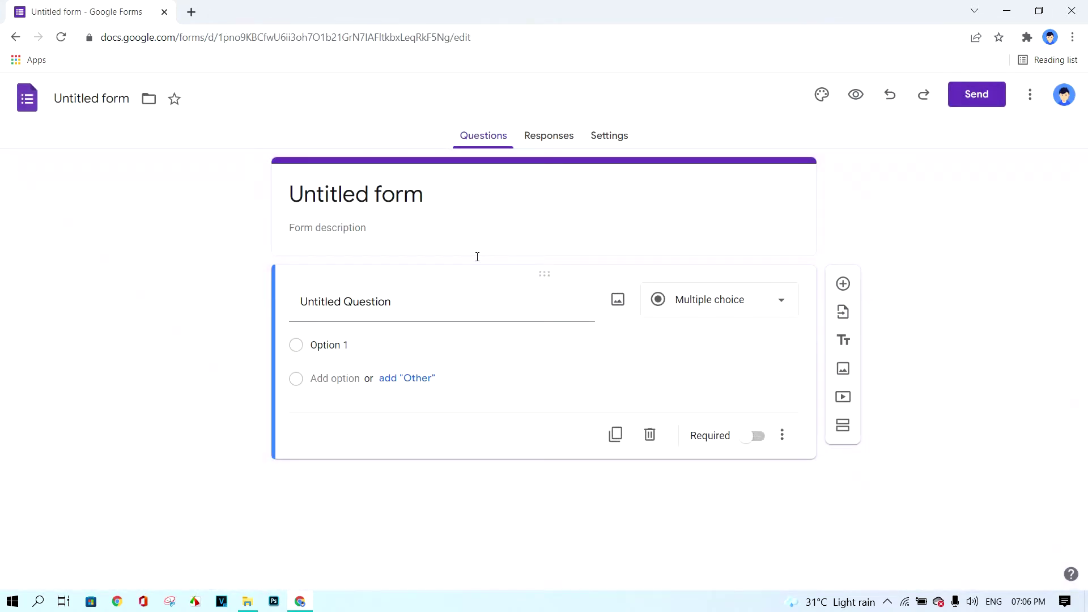
click(461, 199)
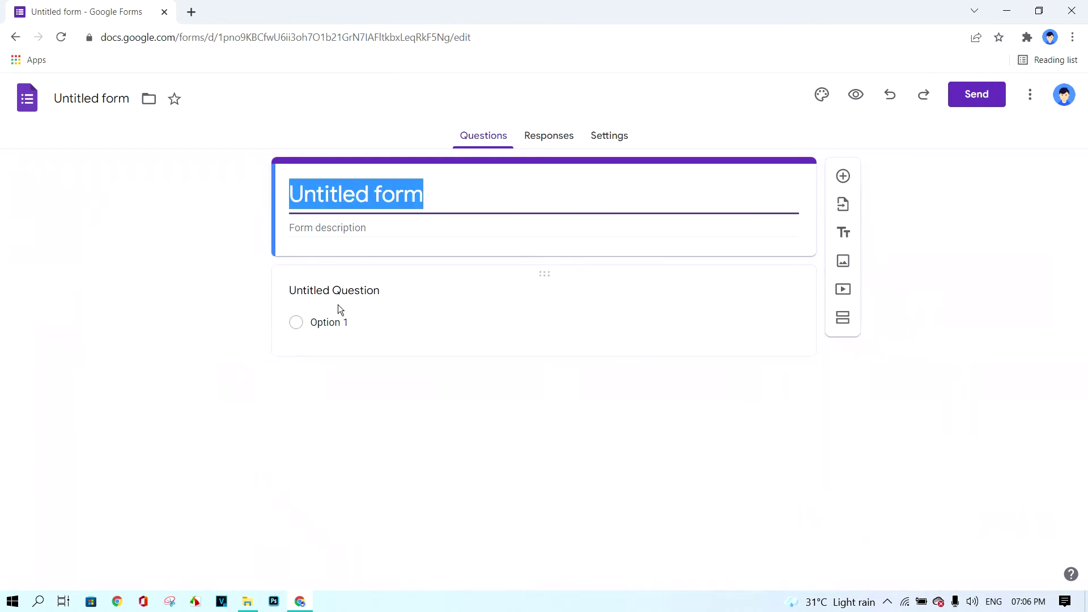
key(BackSpace)
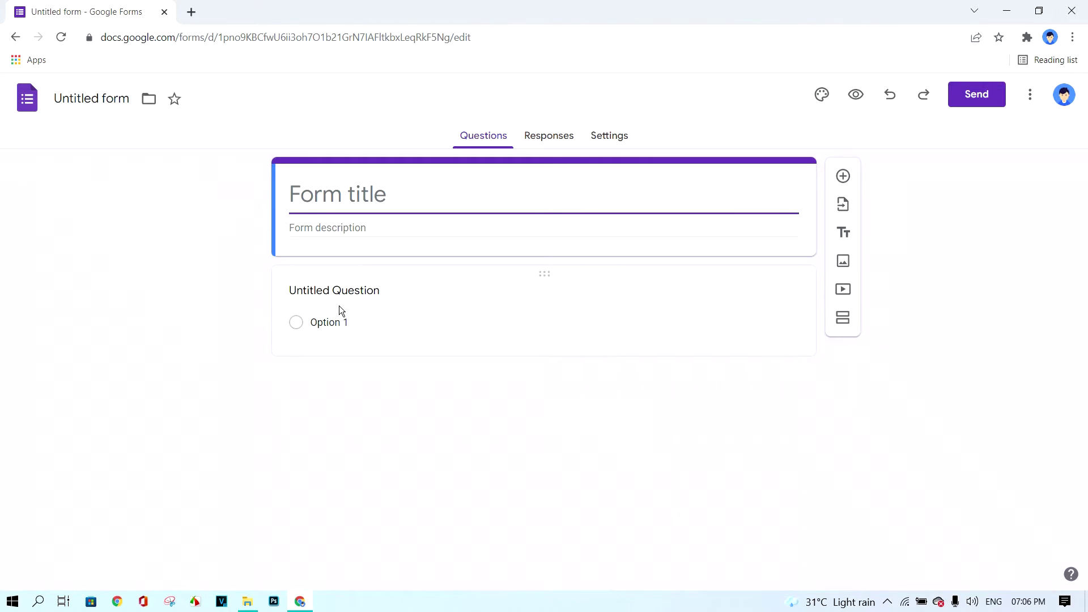
text(Exam)
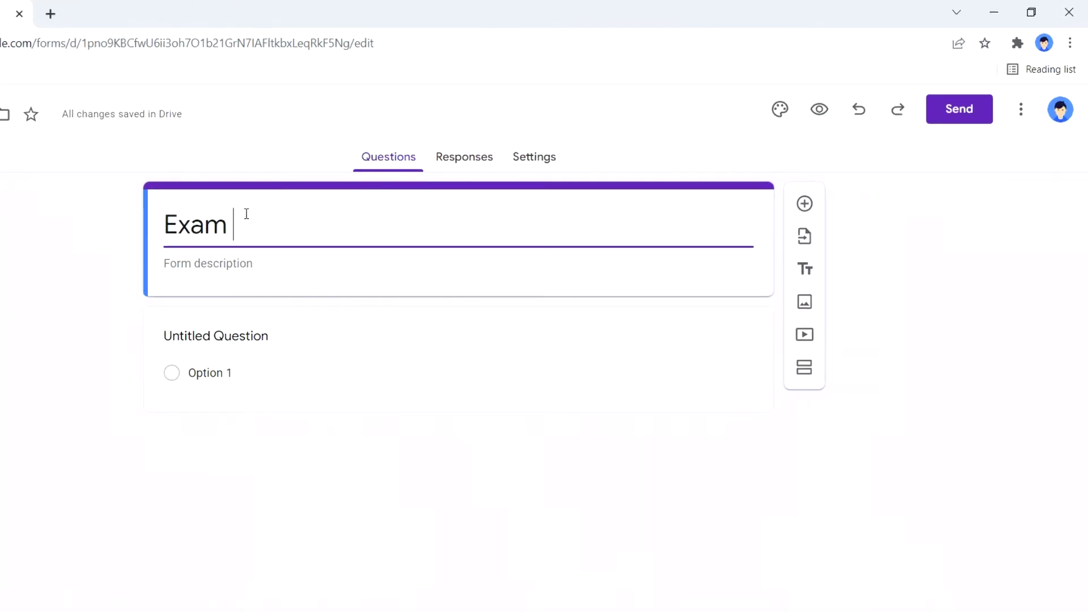
drag(358, 185, 233, 193)
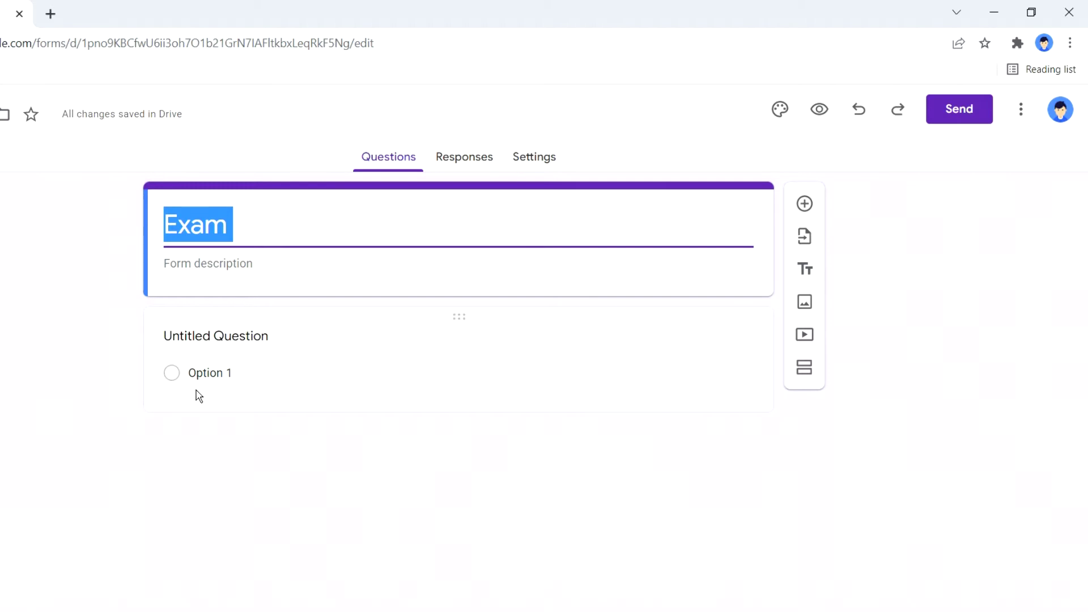
click(222, 376)
Make the first question a required Short answer titled 'Name', then add another question.
click(309, 349)
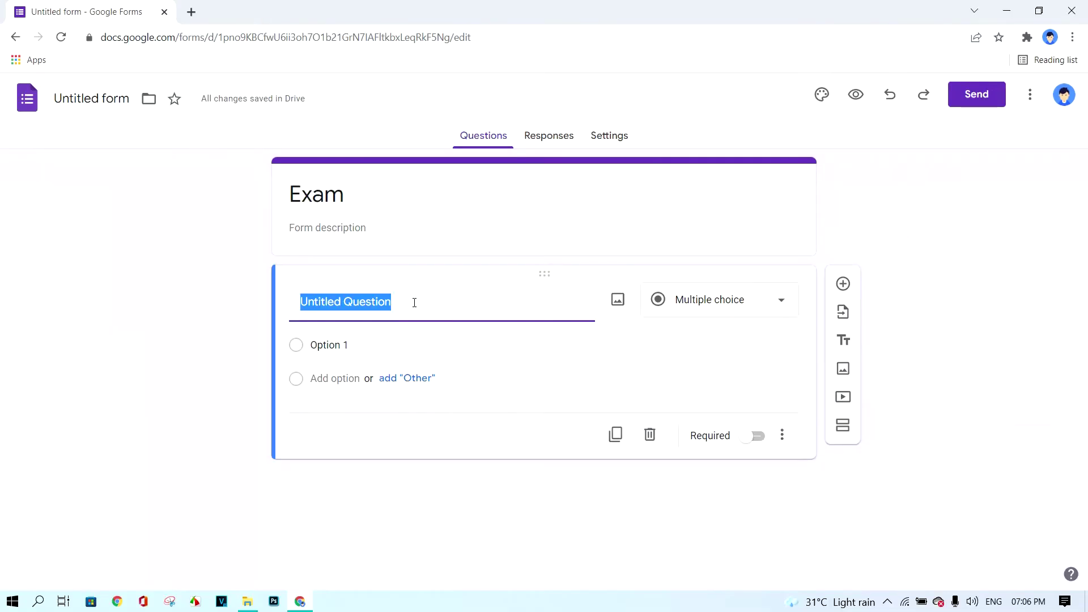
key(BackSpace)
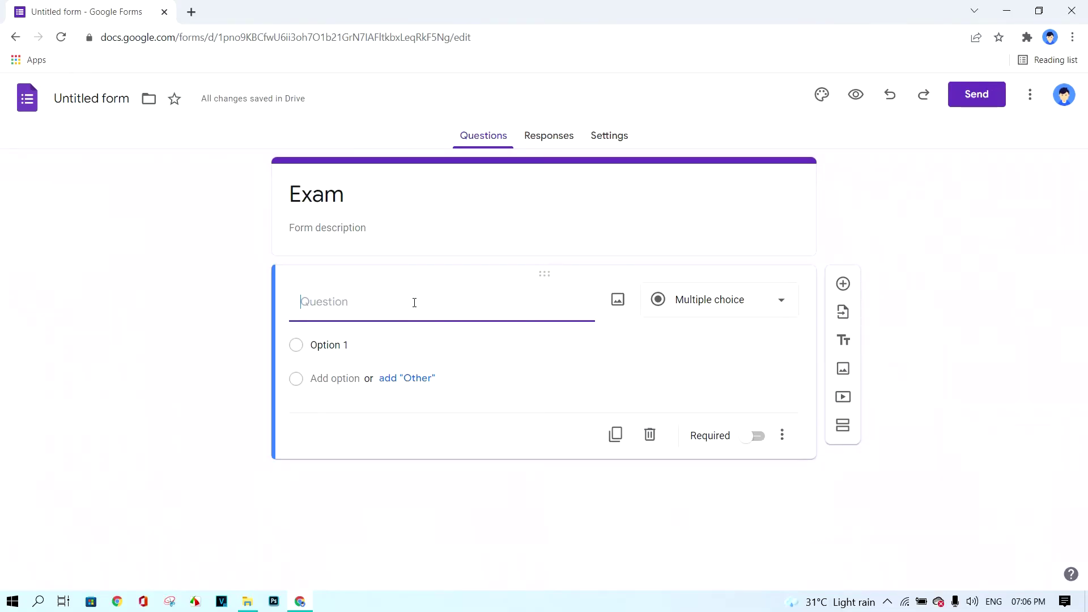
text(Name)
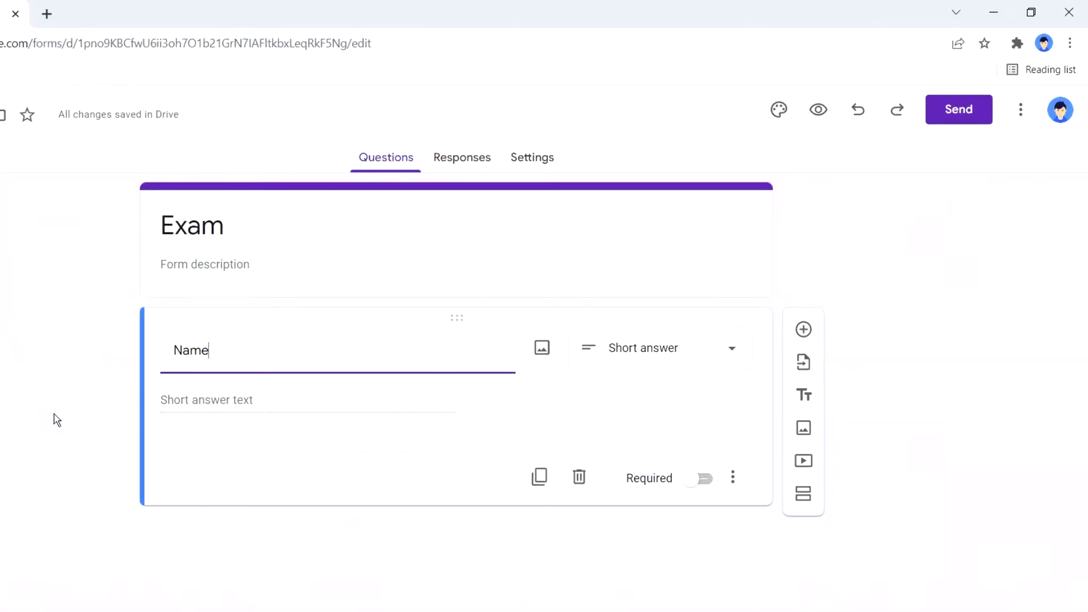
drag(249, 354, 153, 358)
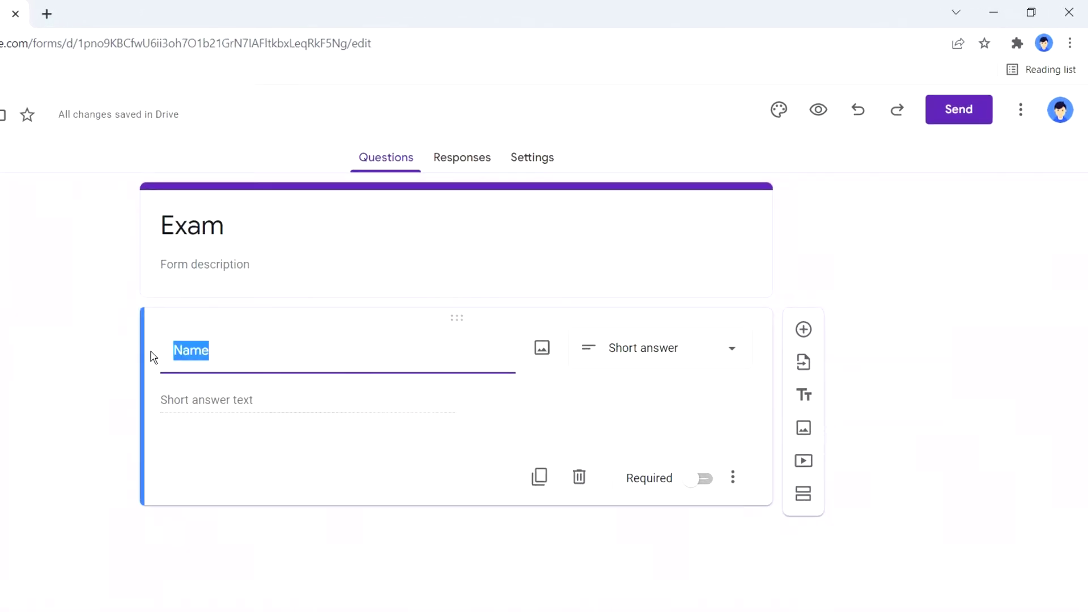
click(37, 344)
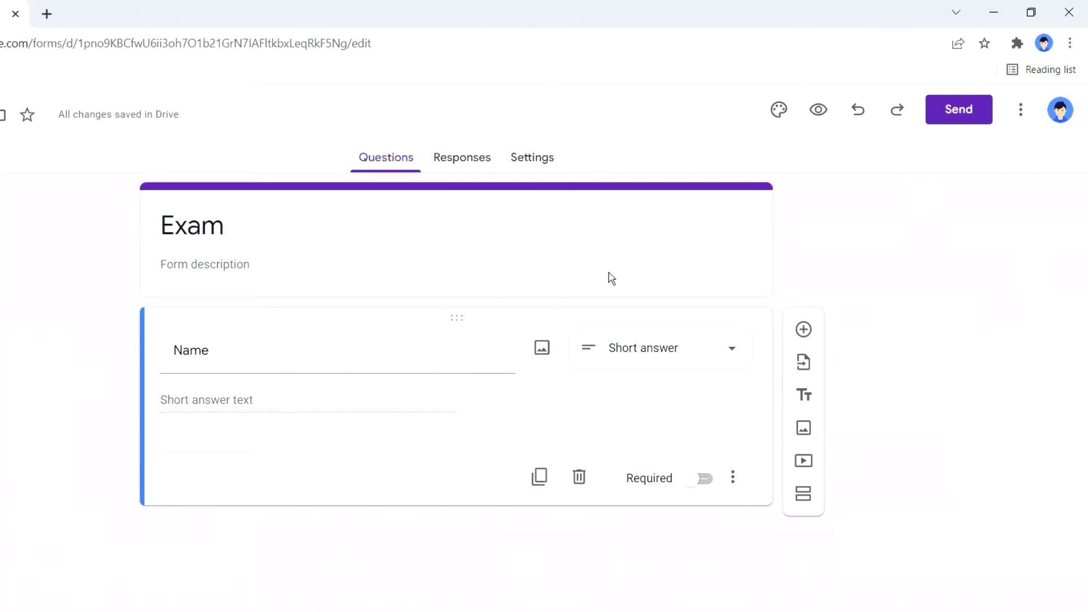
click(666, 361)
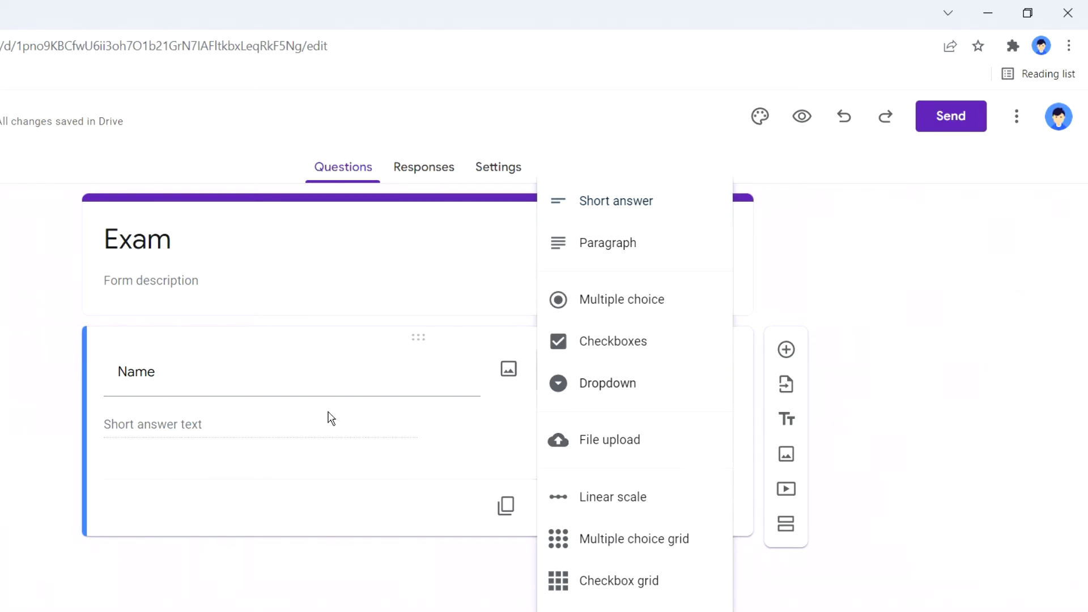
click(630, 210)
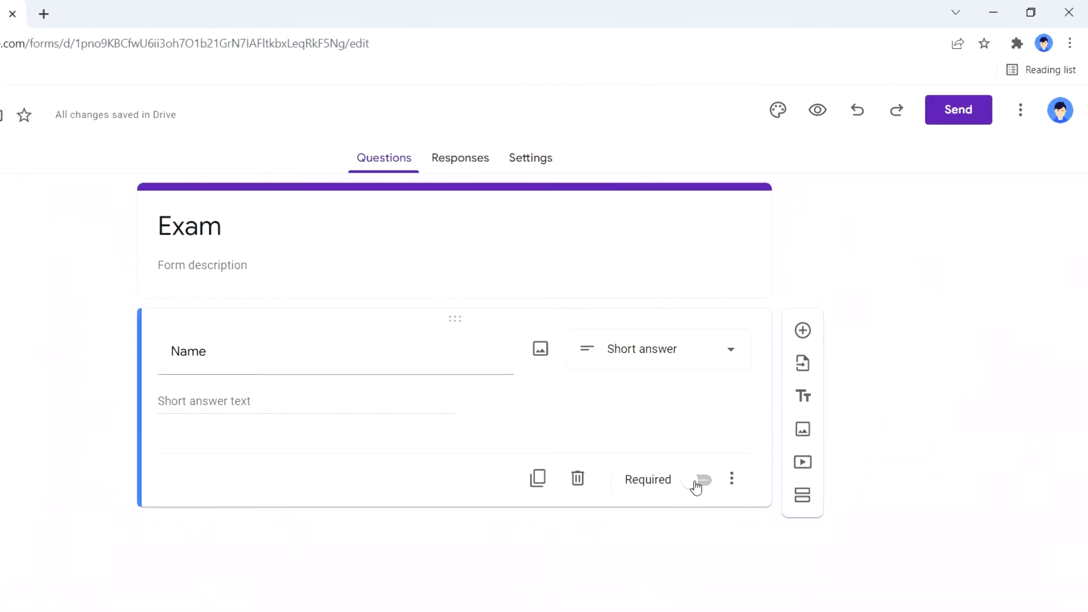
click(696, 487)
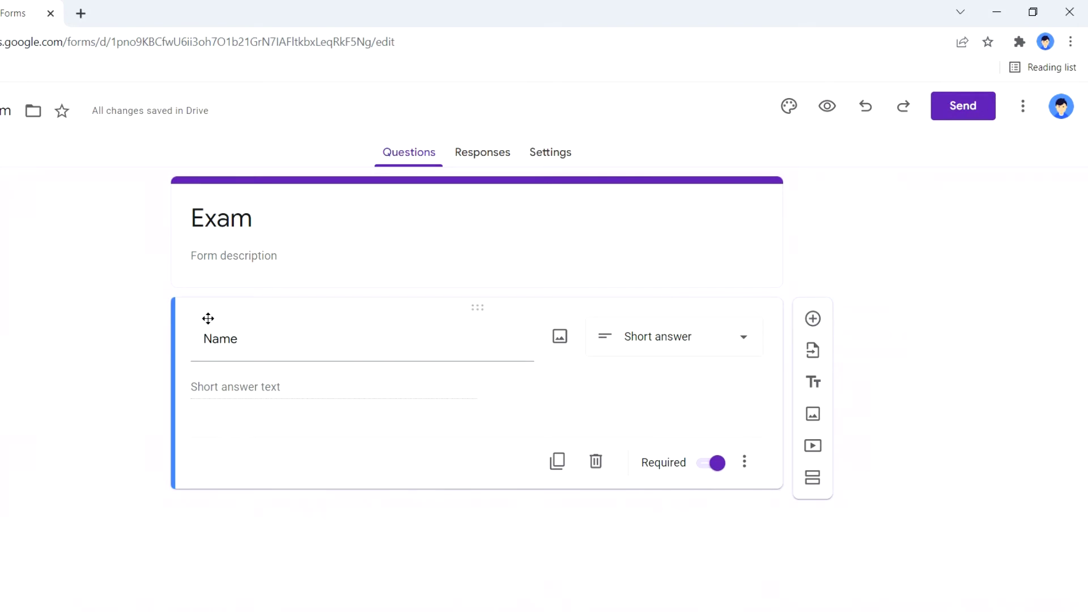
click(813, 320)
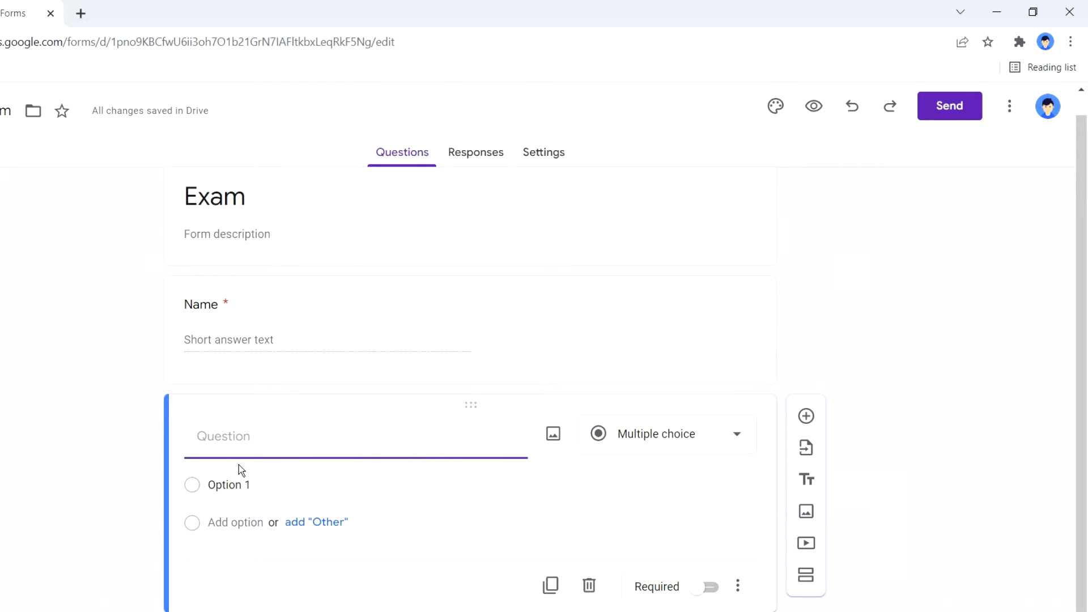
Title the new question 'Class' and change its type to Dropdown.
text(Q)
key(BackSpace)
text(C)
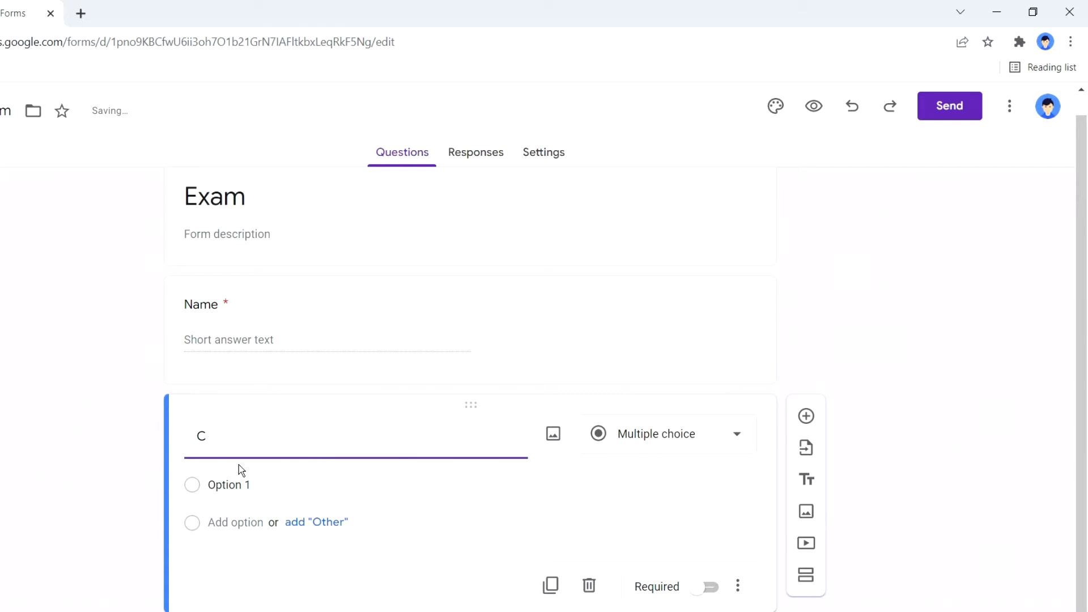
text(lass)
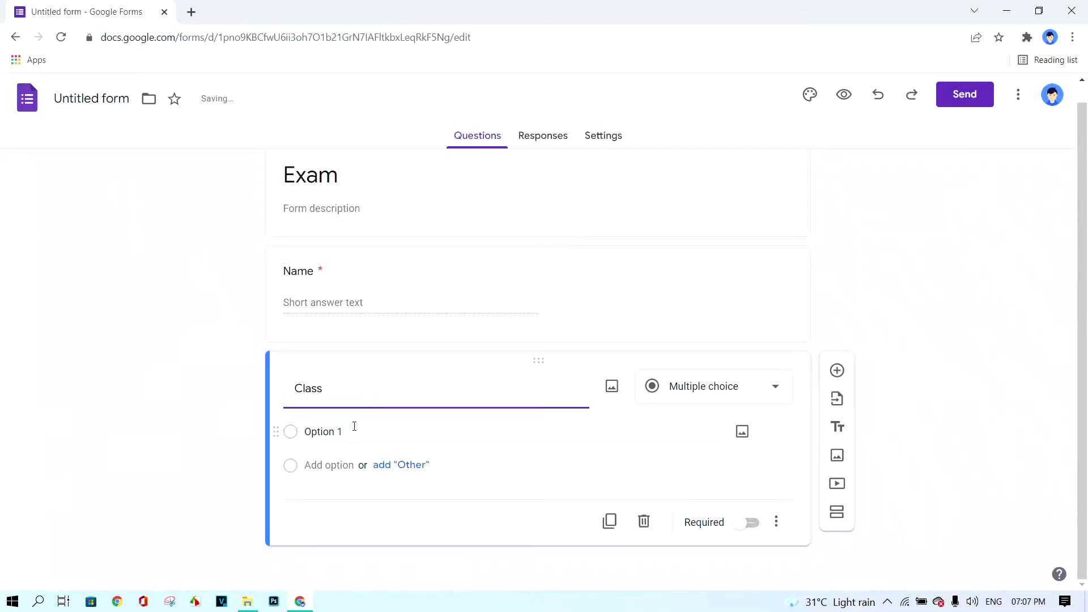
click(264, 479)
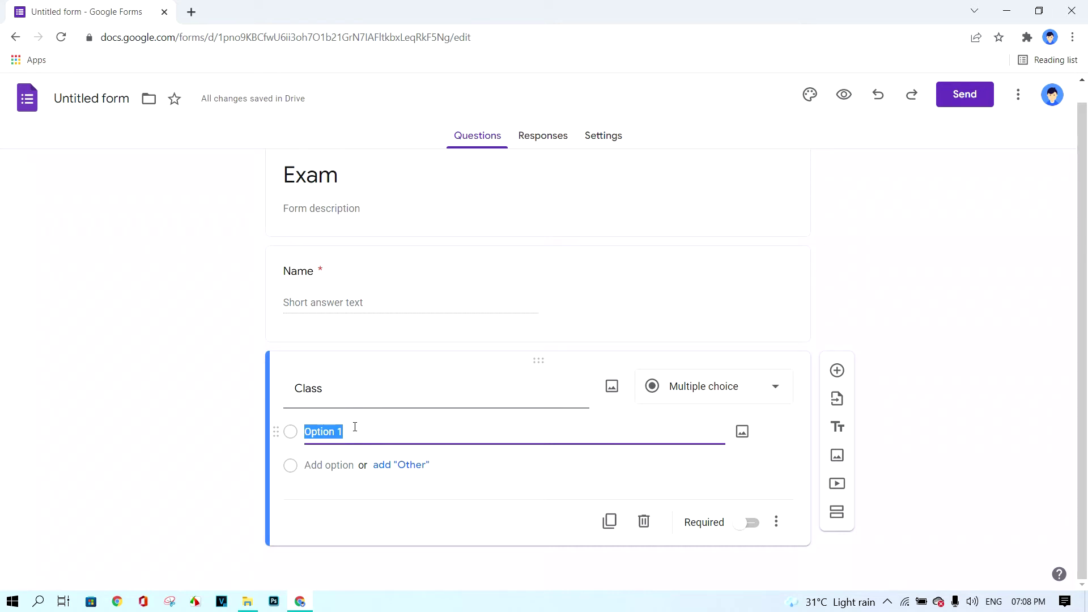
click(743, 397)
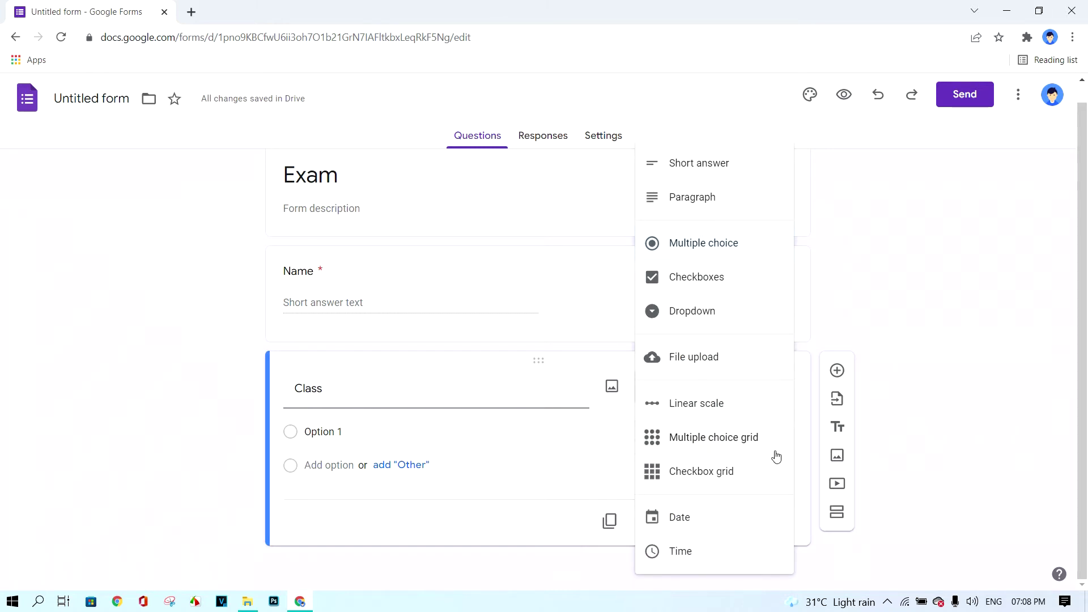
click(706, 319)
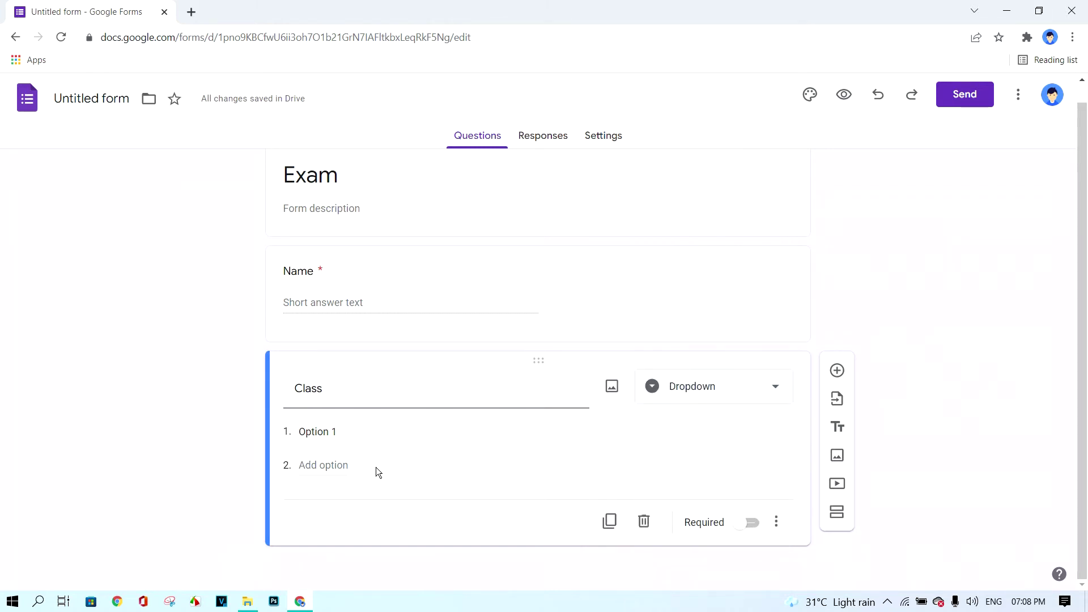
Give the Class dropdown options CMR, MMR and EI, and make it required.
click(361, 433)
key(BackSpace)
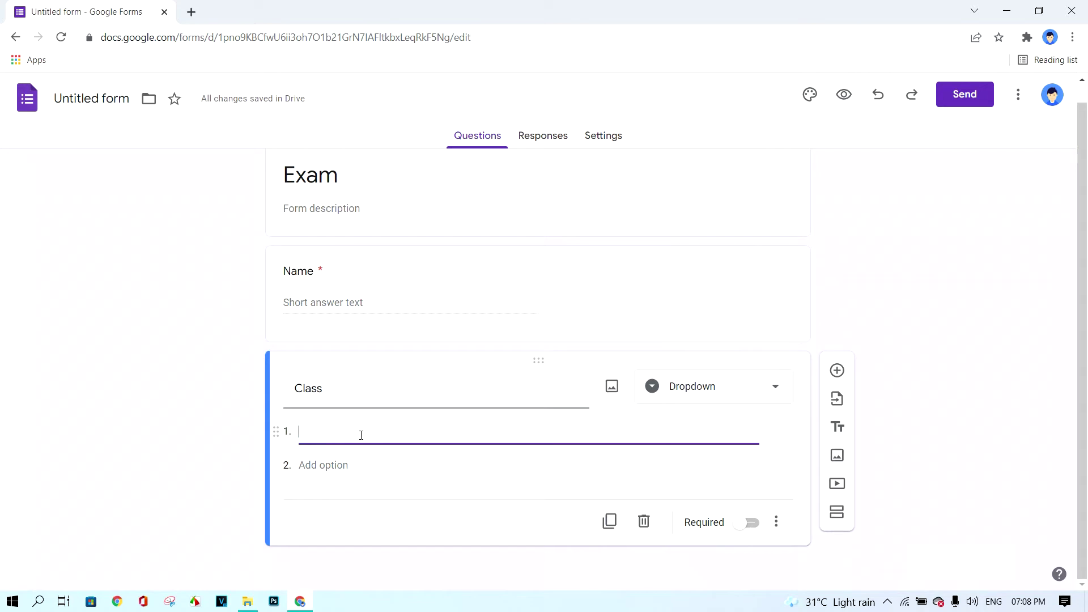
text(CMR)
key(Return)
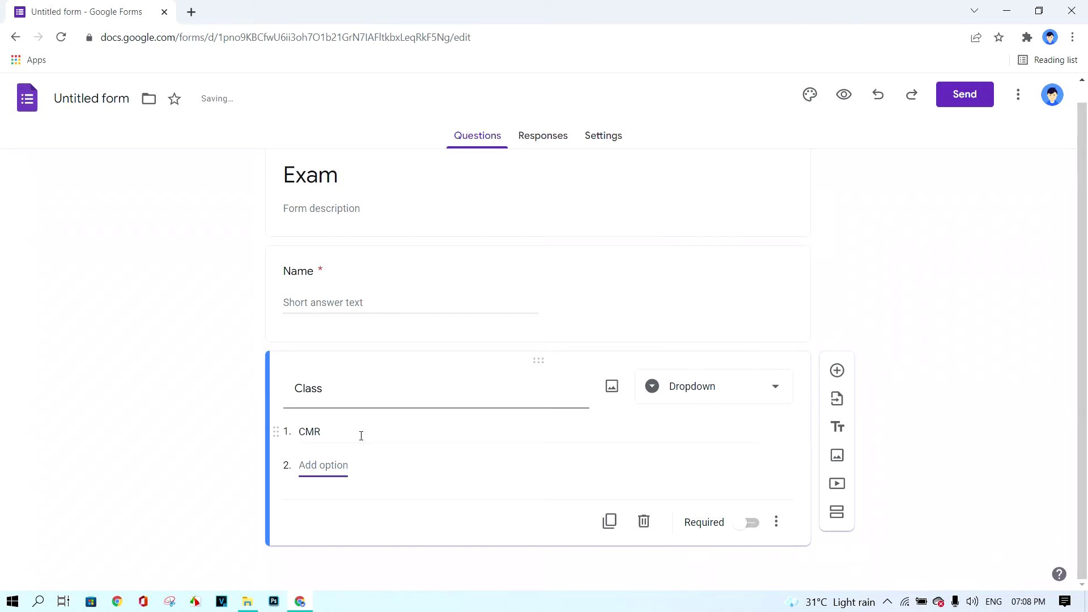
text(MMR)
key(Tab)
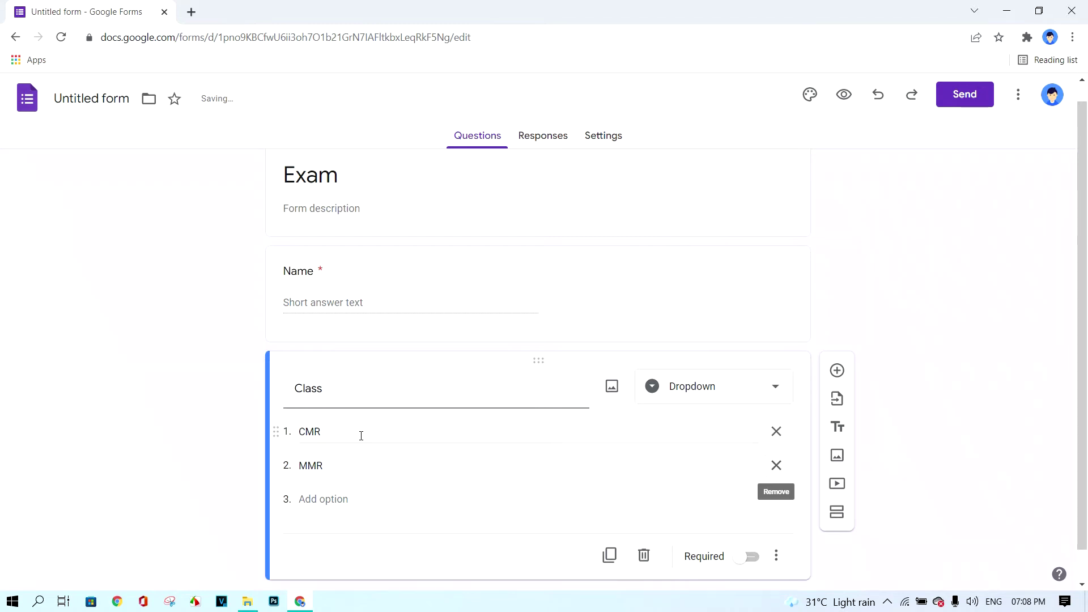
key(Tab)
text(El)
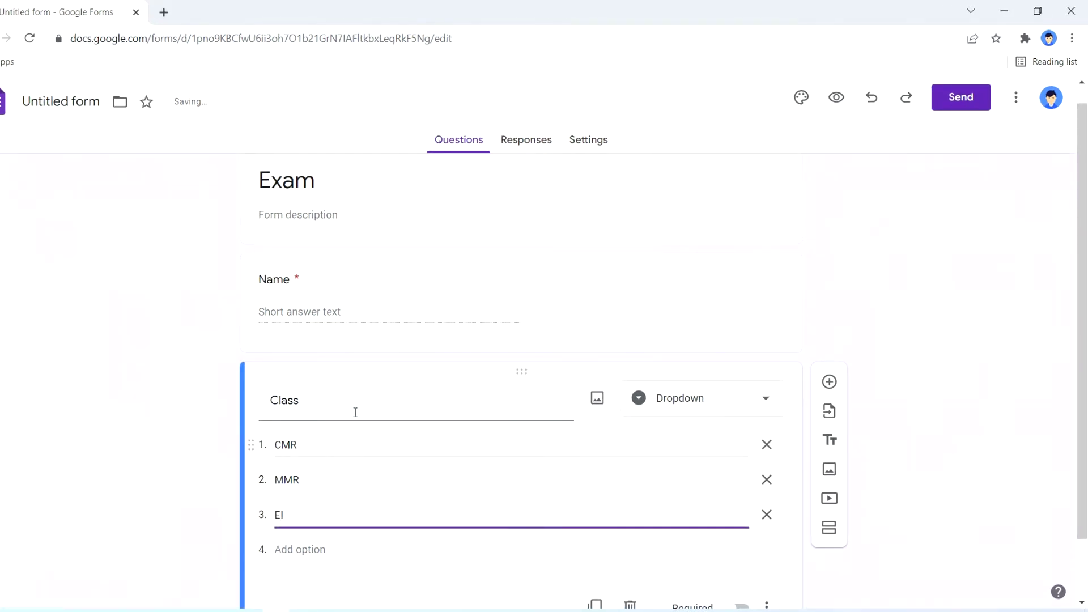
scroll(355, 411, down, 1)
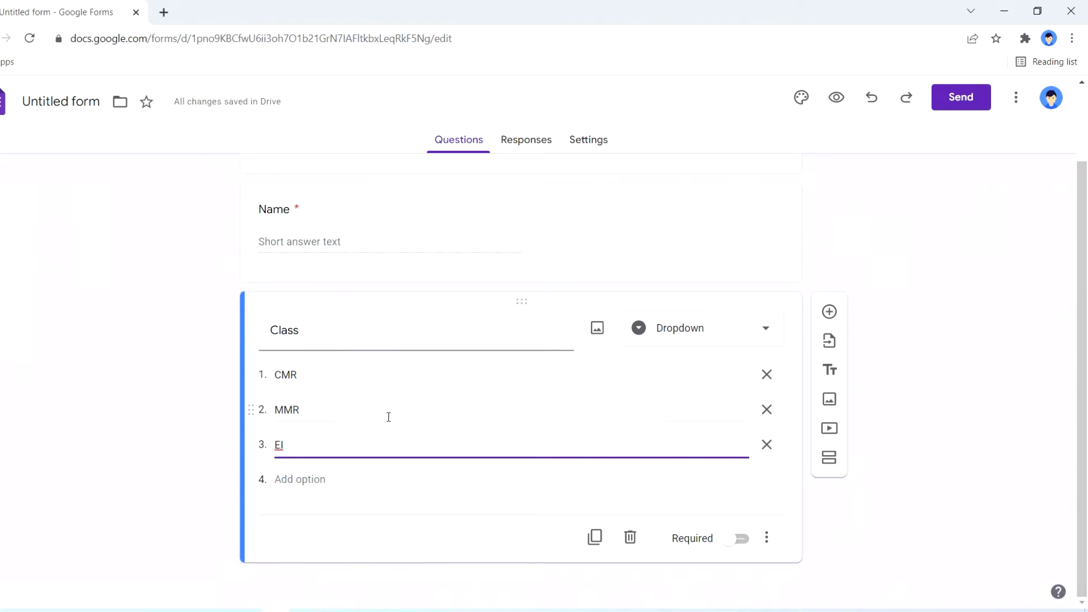
click(740, 541)
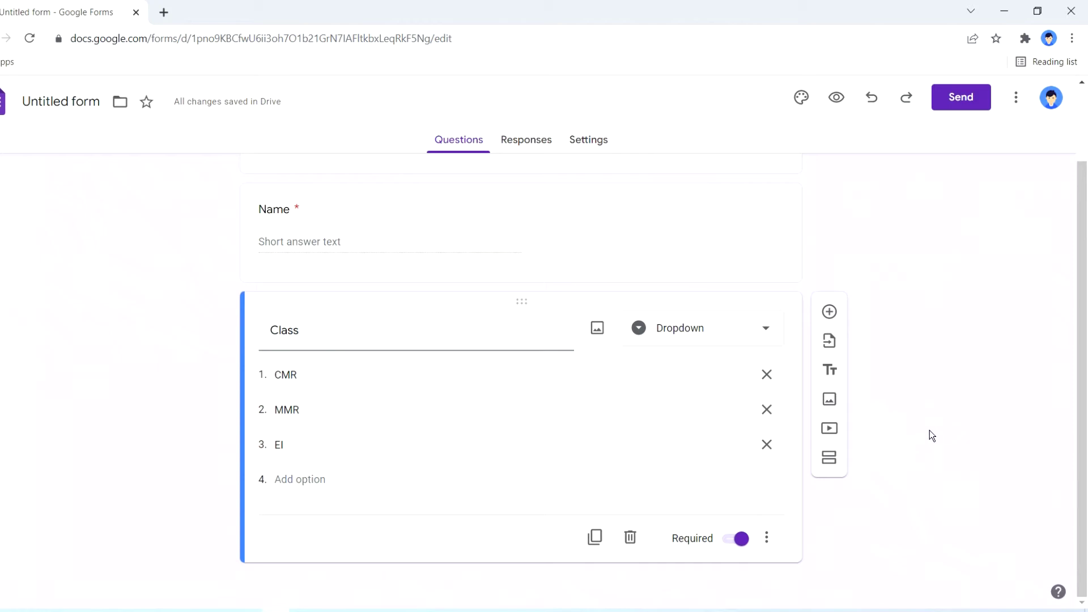
Add a section after Class titled 'I. Choose the correct answer' with a new question.
click(829, 458)
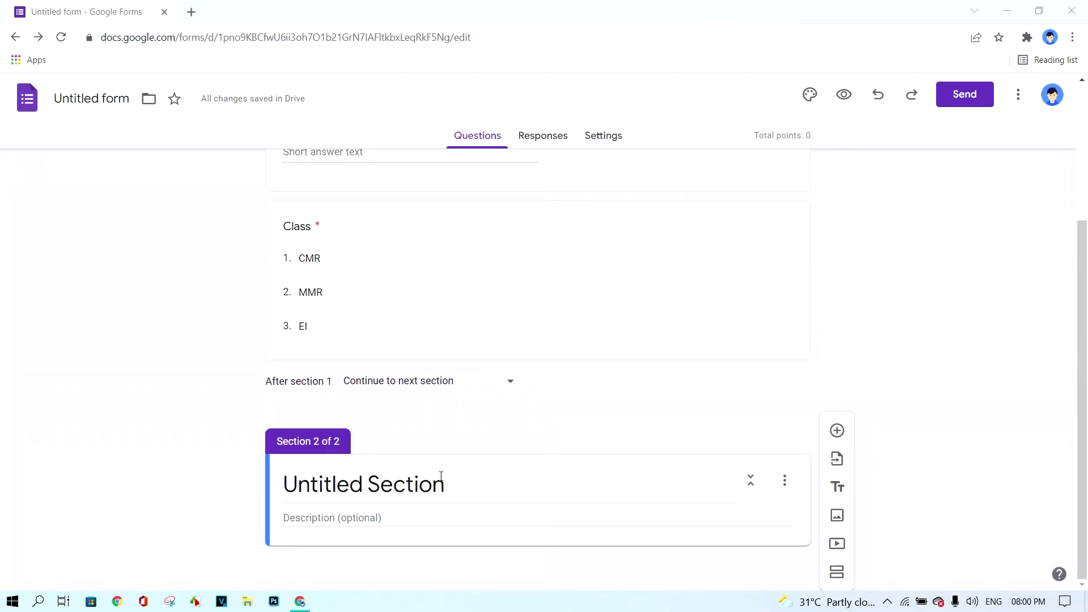
scroll(590, 363, up, 3)
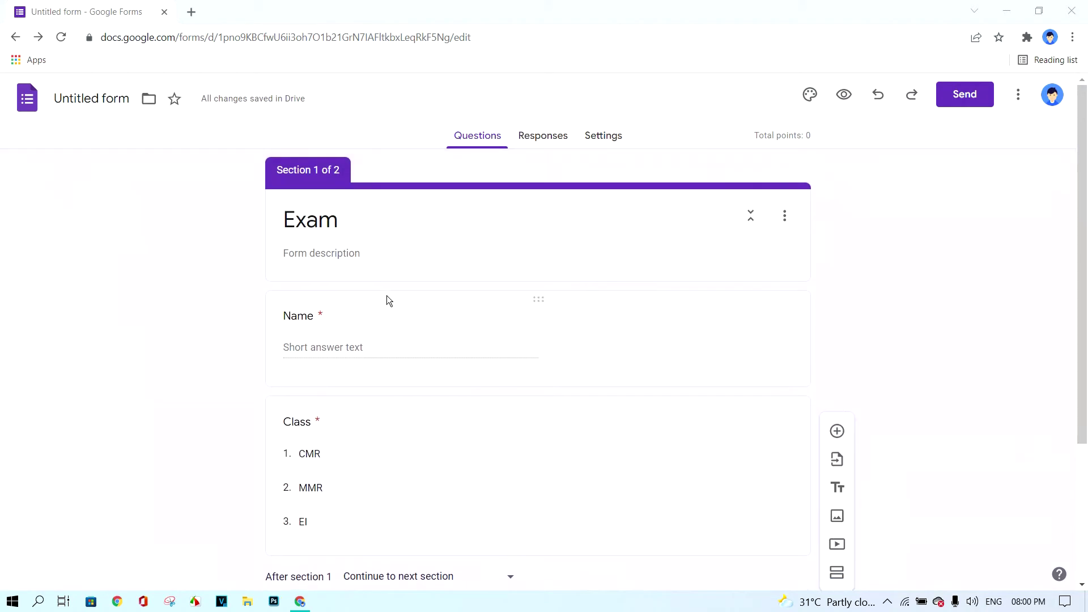
scroll(401, 274, down, 3)
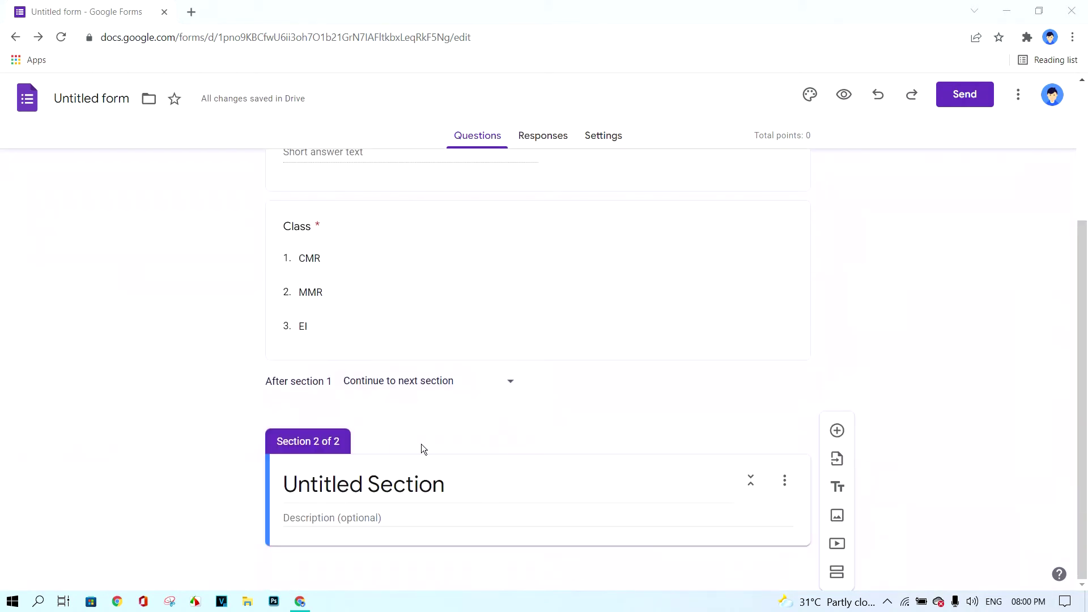
click(452, 487)
drag(456, 487, 210, 492)
key(BackSpace)
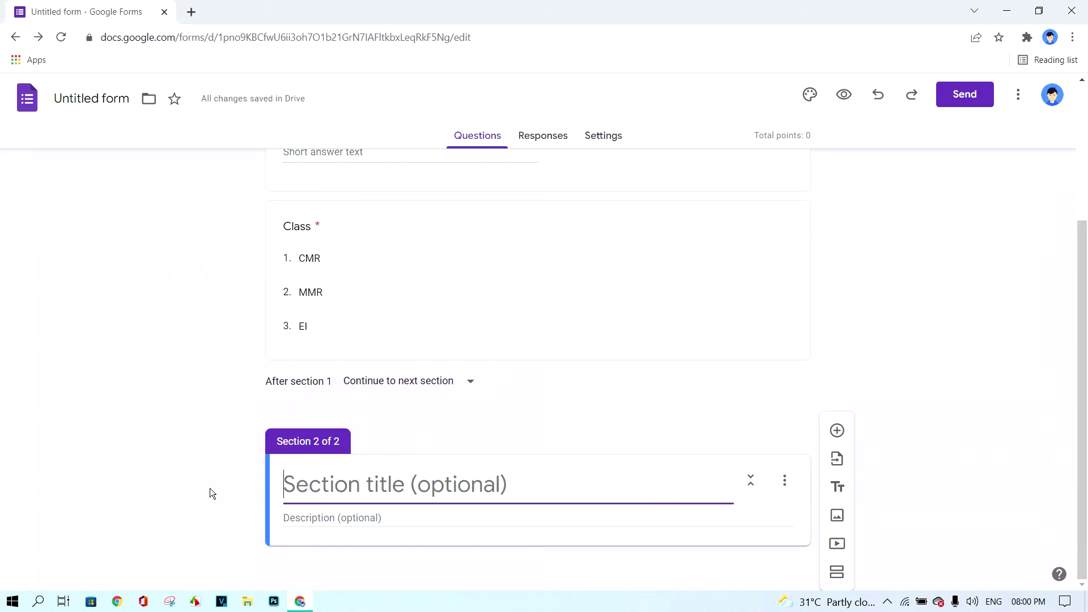
text(I. Choose the correct answer)
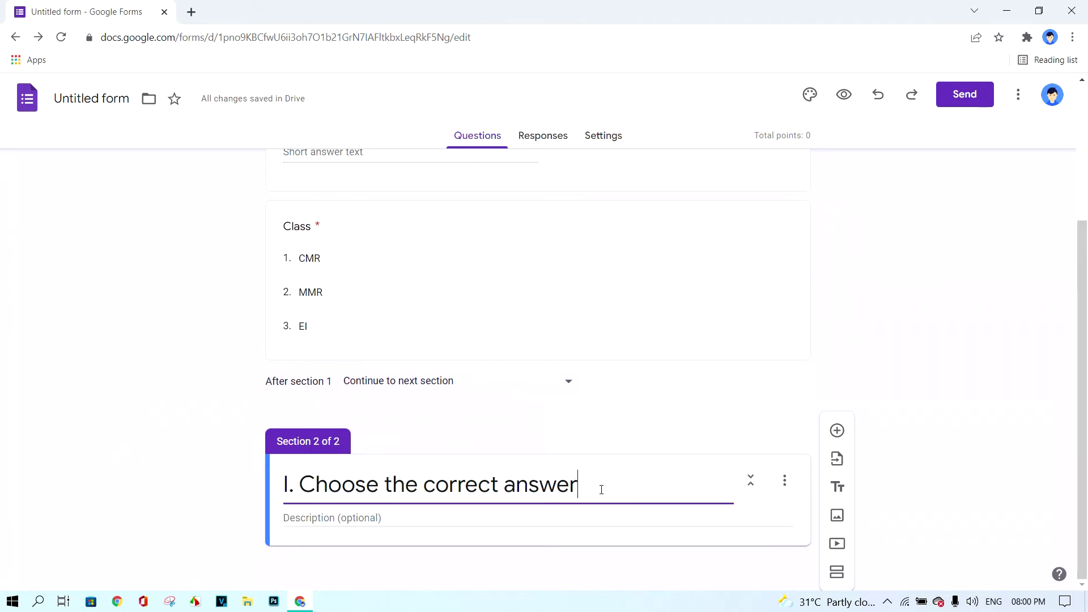
key(ctrl+shift+Left)
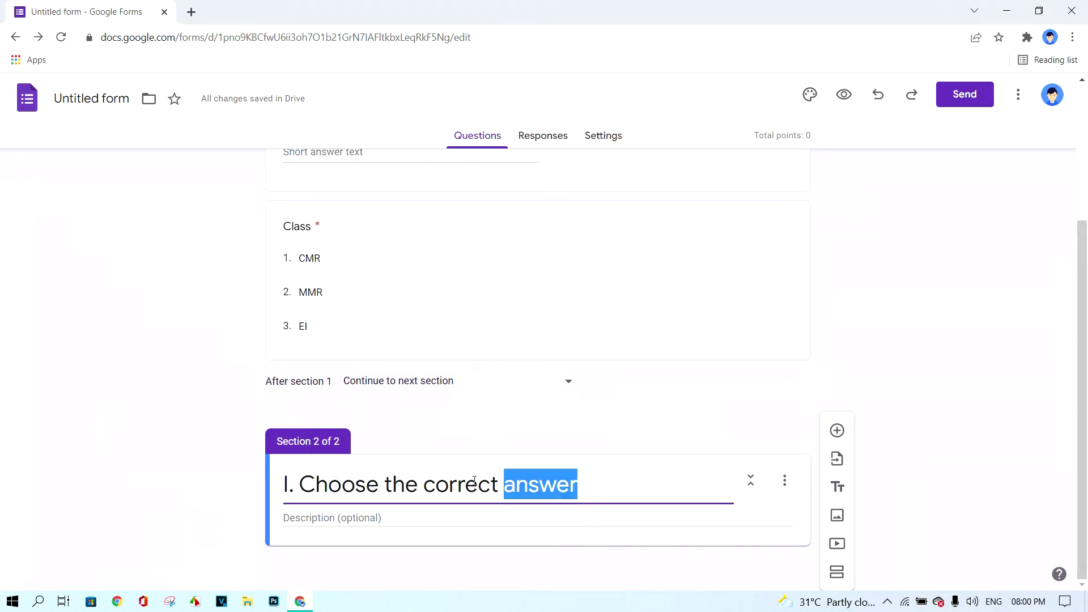
key(ctrl+a)
click(900, 479)
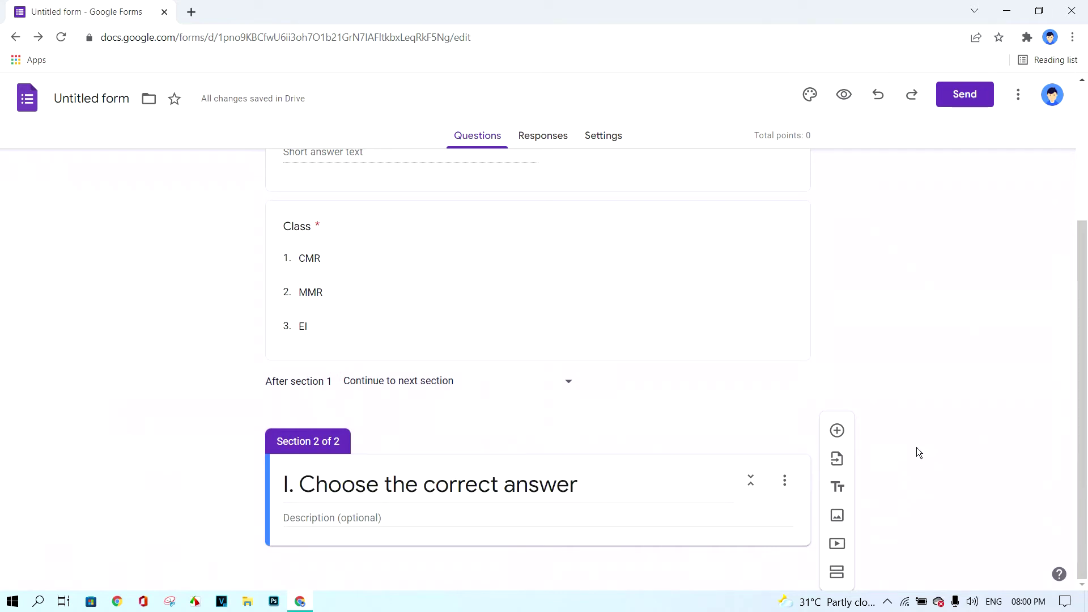
click(840, 434)
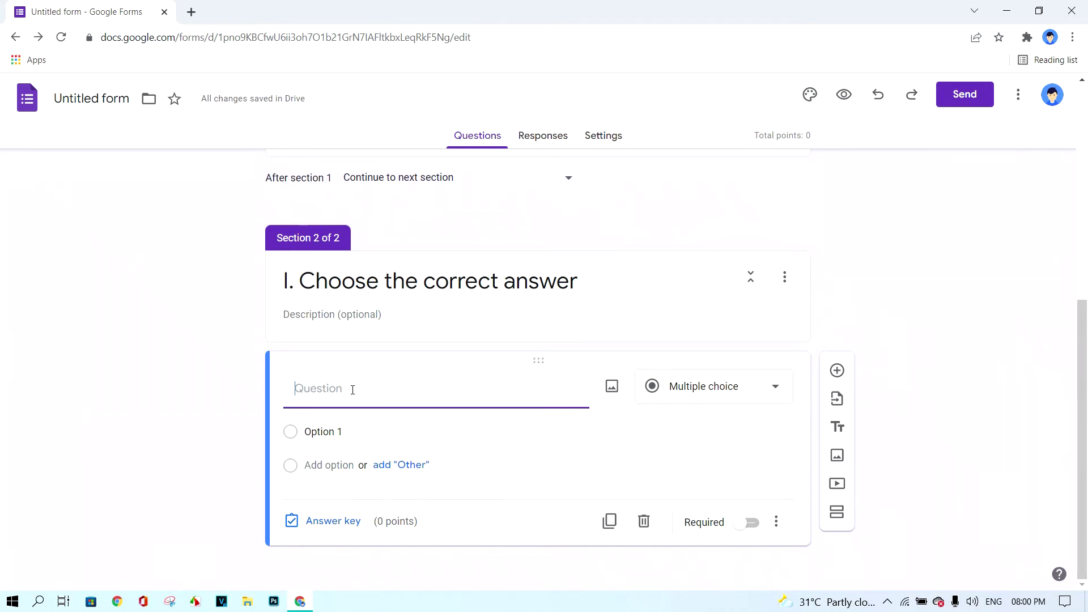
Word the new question '1. What's google forms photo?'.
text(1. What's google forms photo?)
key(ctrl+a)
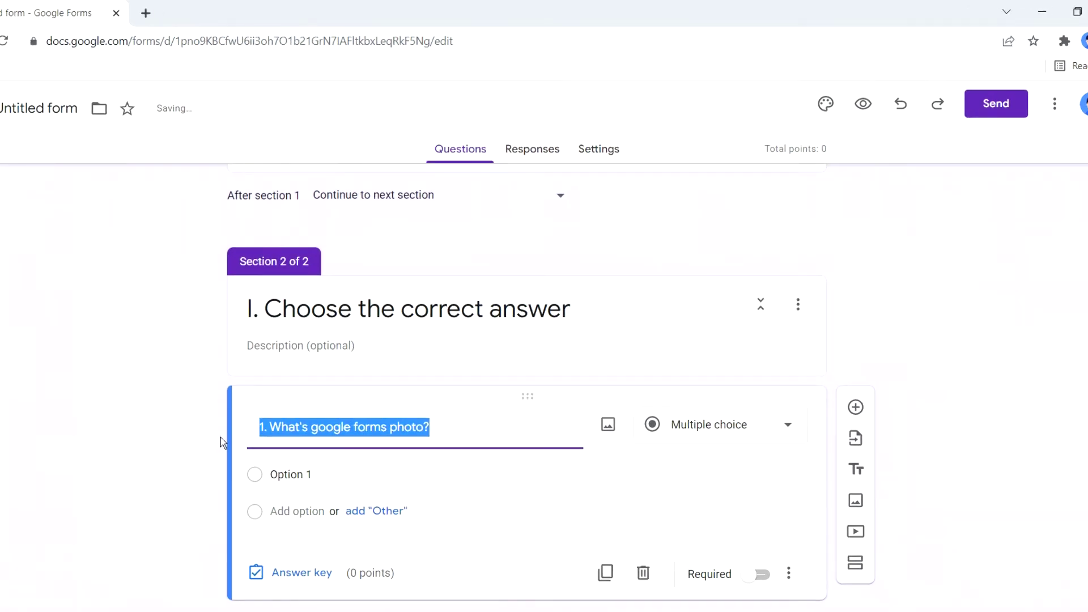
click(286, 482)
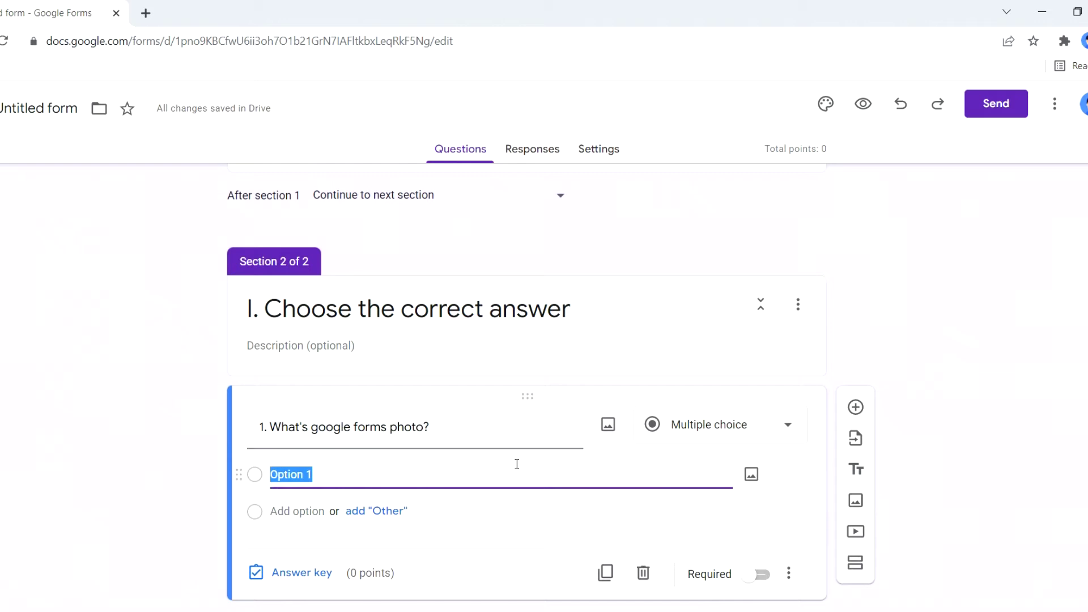
Attach the google-forms8392 image from the Google form folder to the first option.
click(752, 477)
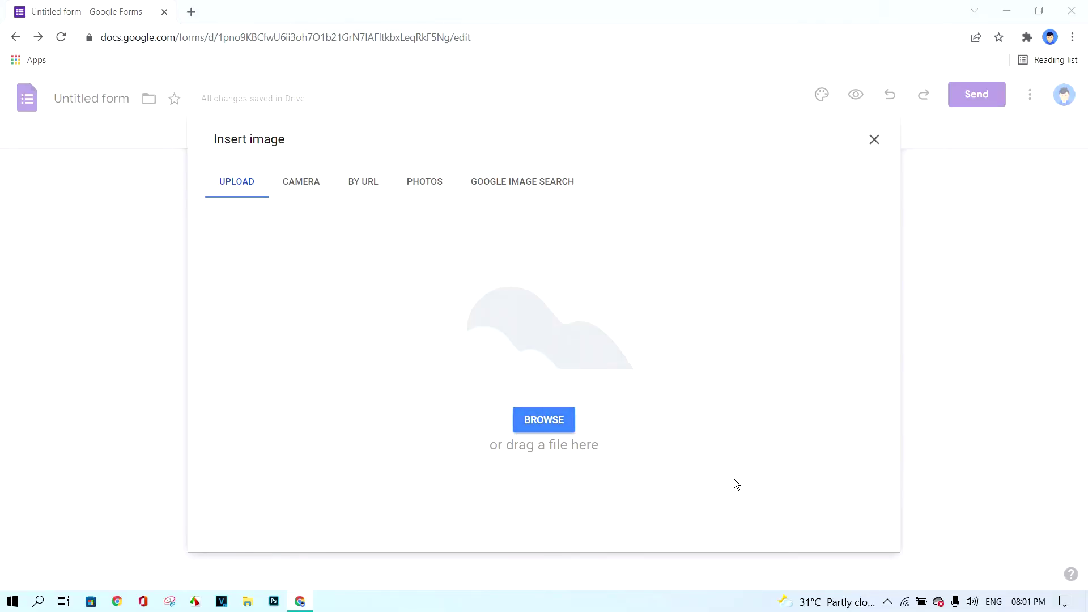
click(545, 420)
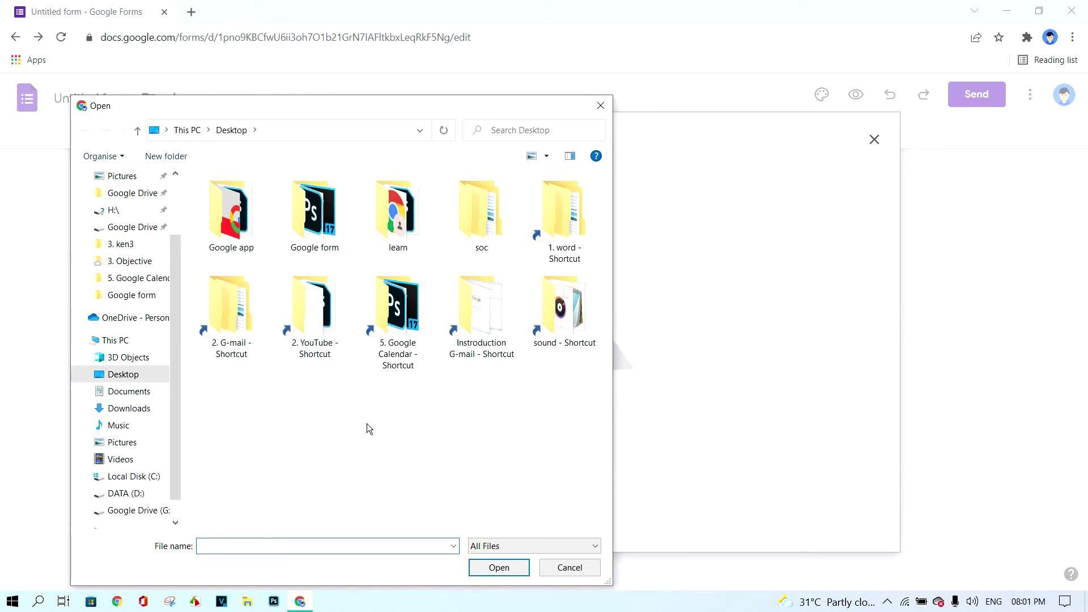
double_click(315, 213)
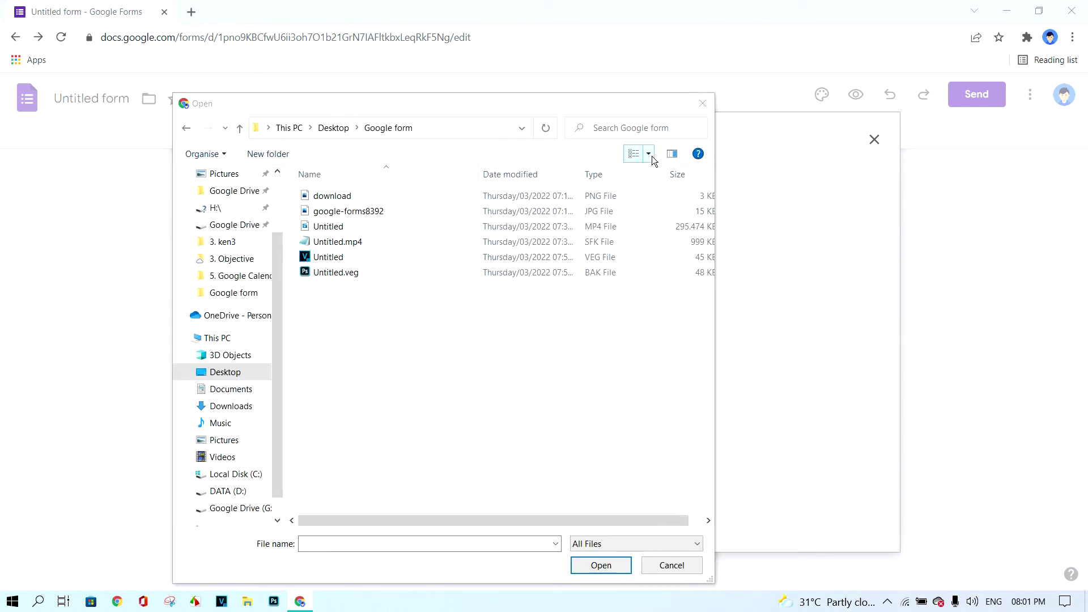
click(650, 154)
click(702, 65)
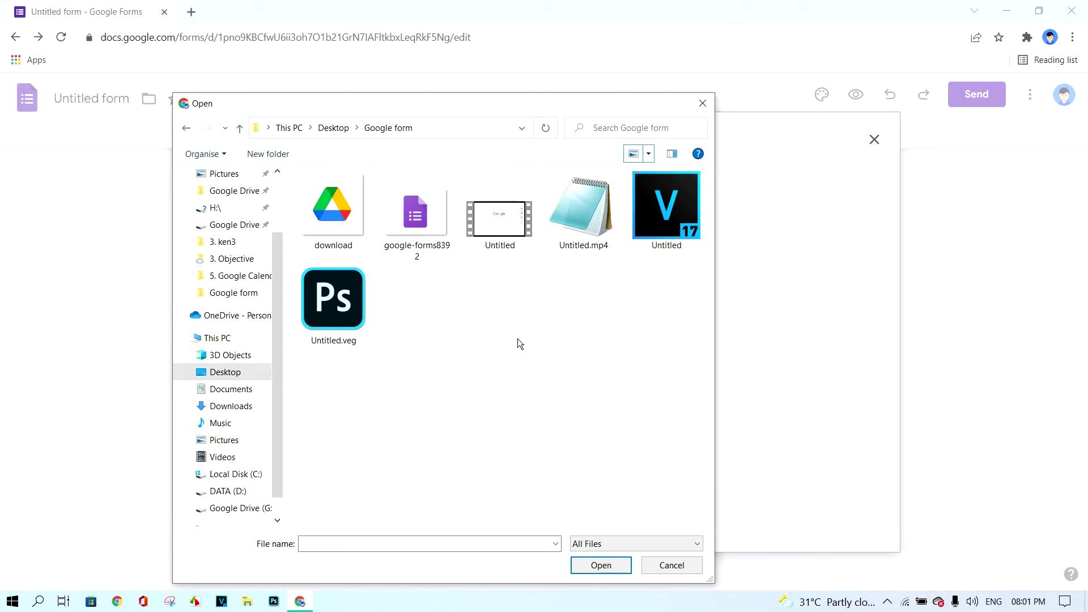
click(416, 212)
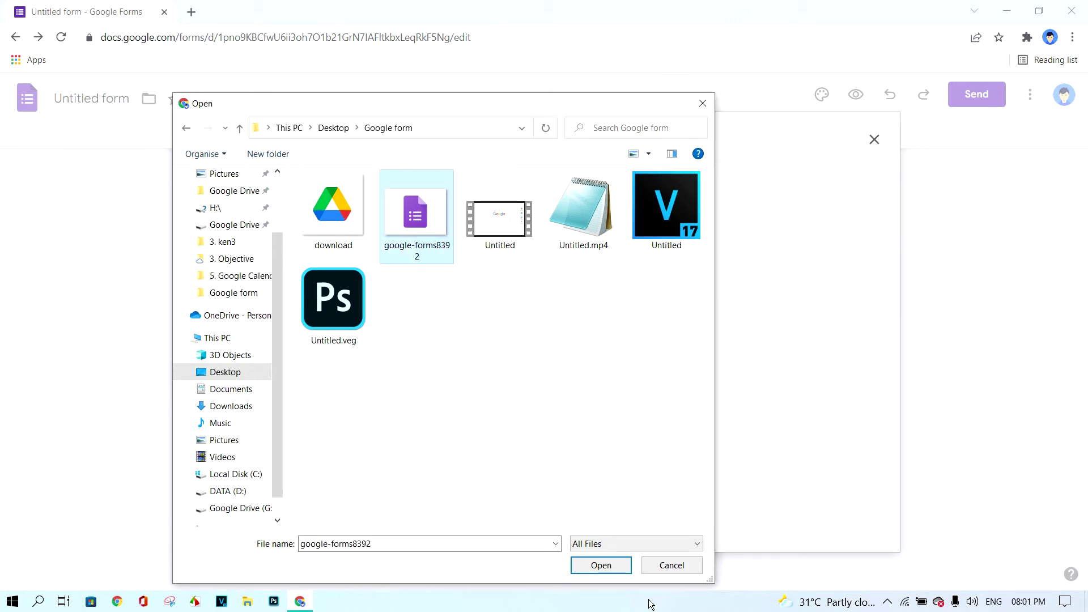
click(602, 565)
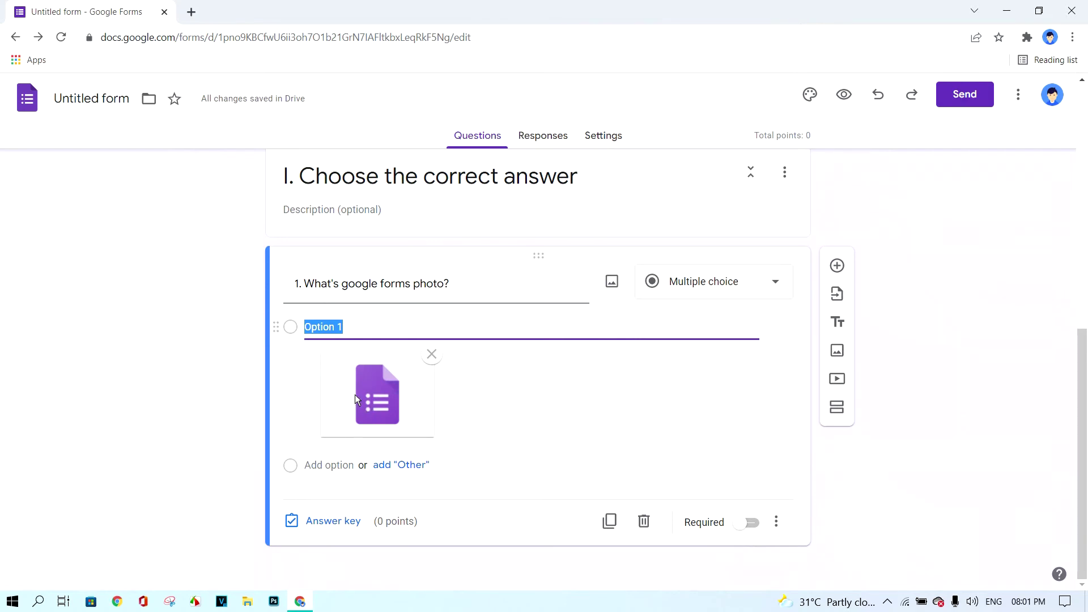
Label the first option '1.' and add a second option labelled '2.'.
text(1.)
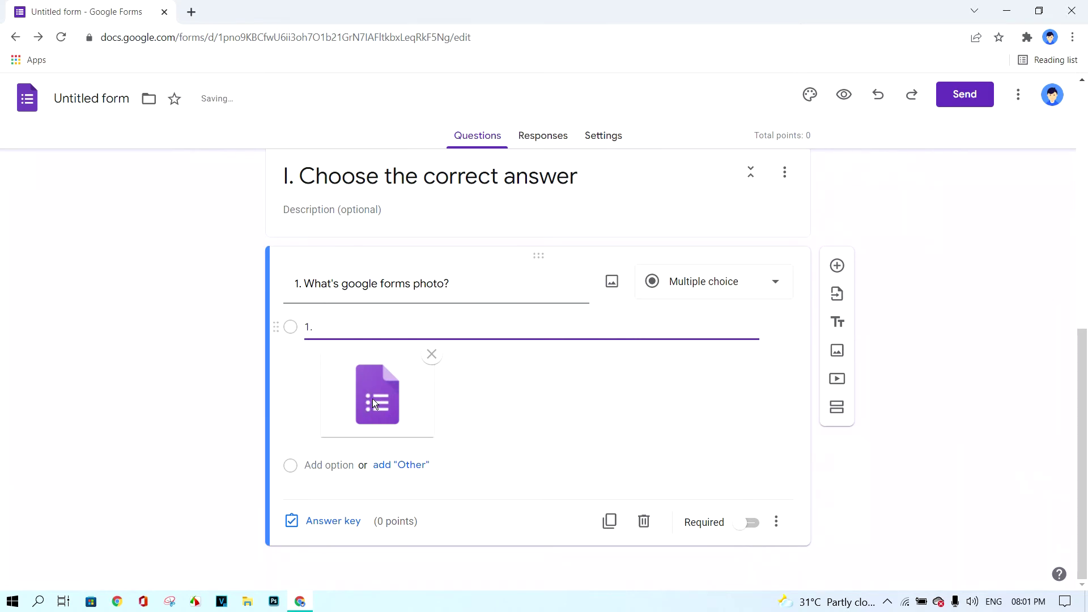
click(331, 465)
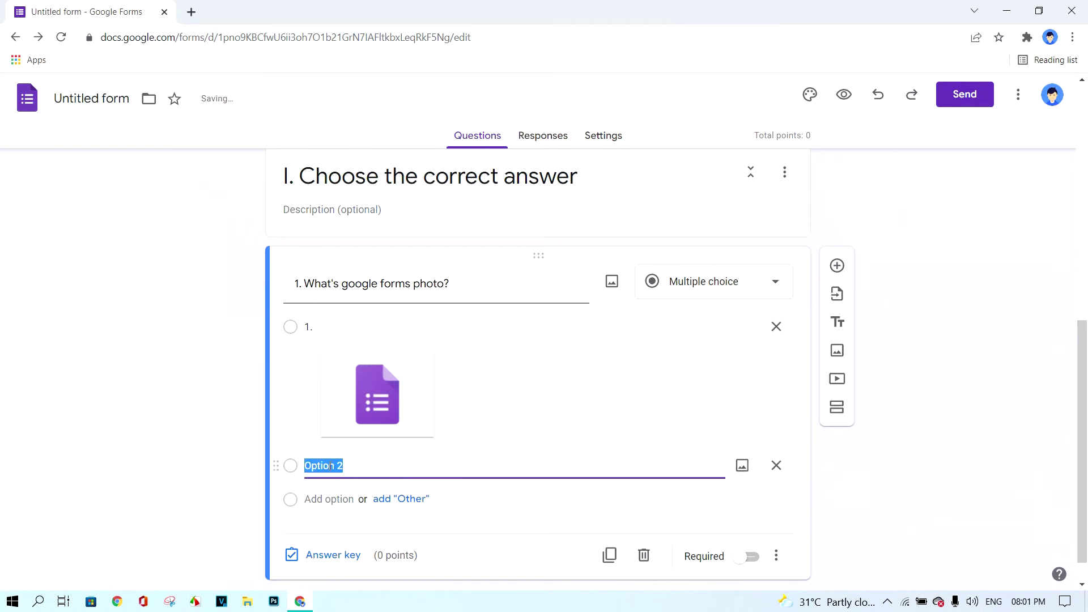
text(2.)
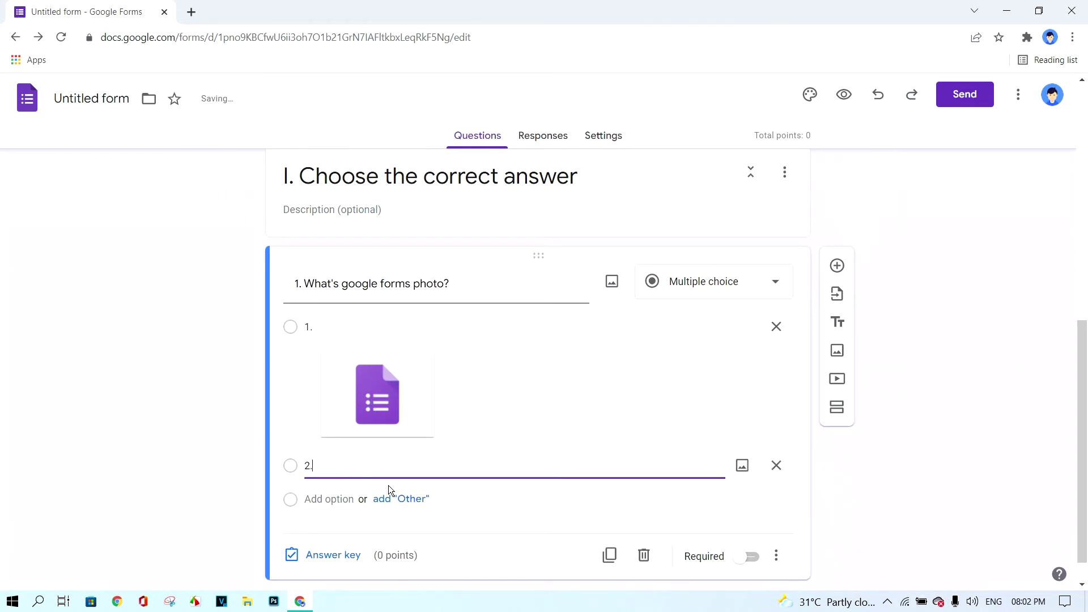
click(742, 465)
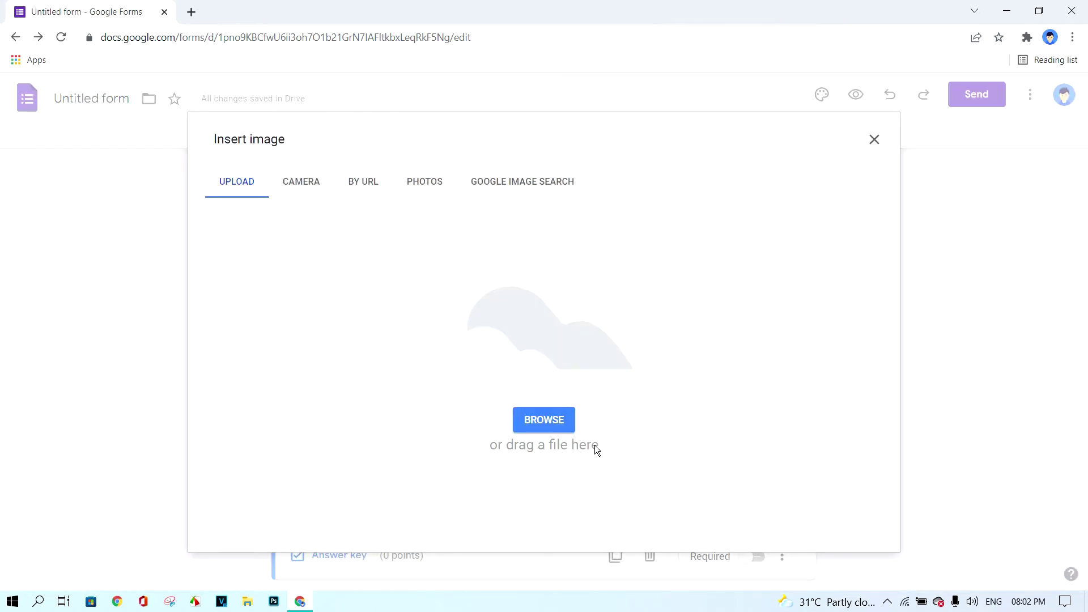
Attach the 'download' Google Drive logo image to option '2.'.
click(544, 422)
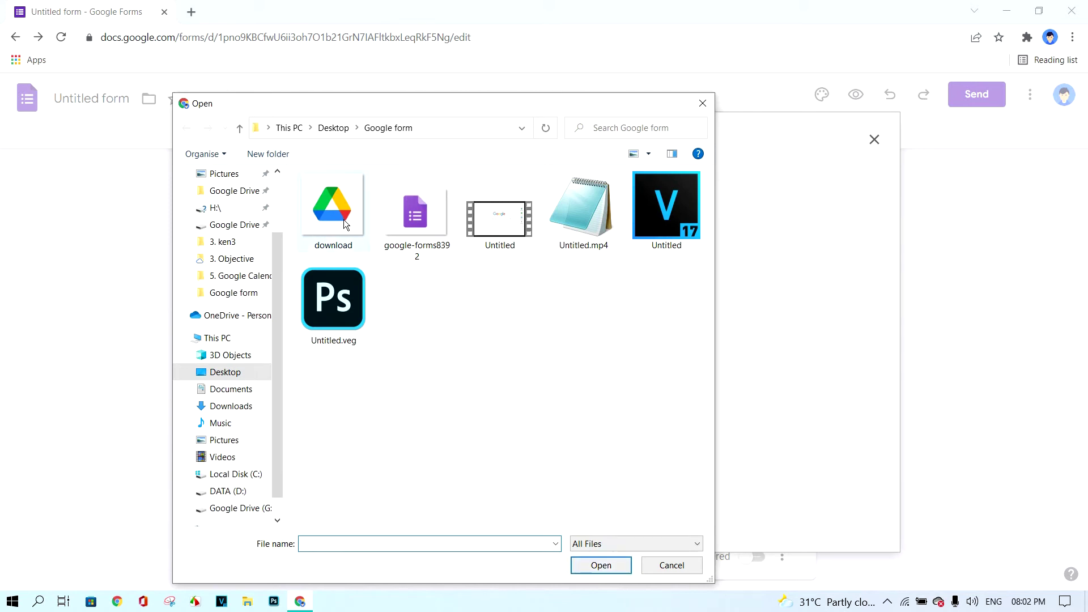
click(346, 224)
click(611, 567)
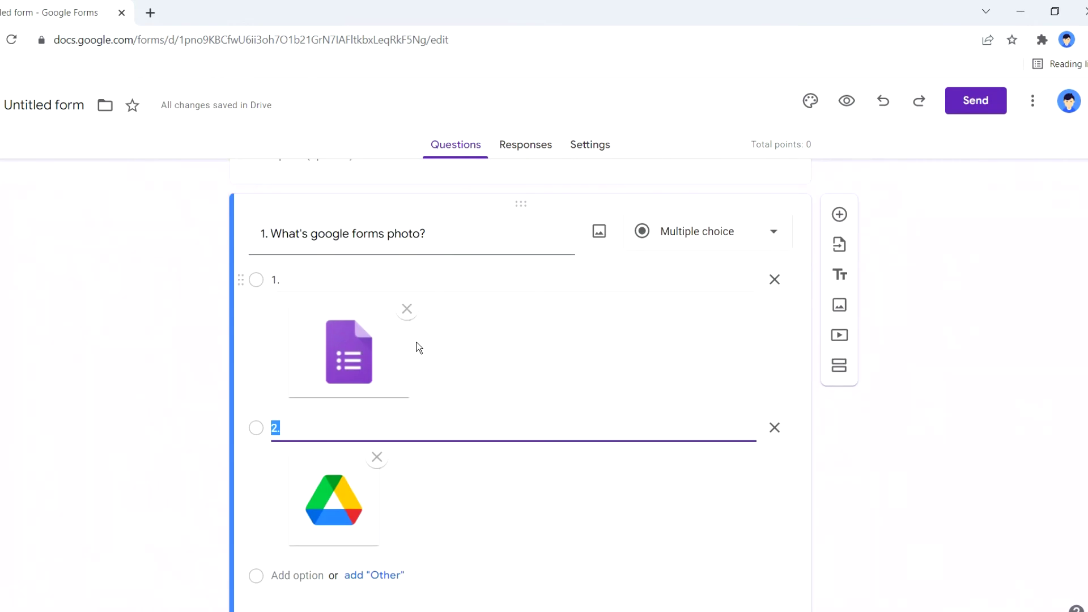
scroll(410, 352, down, 1)
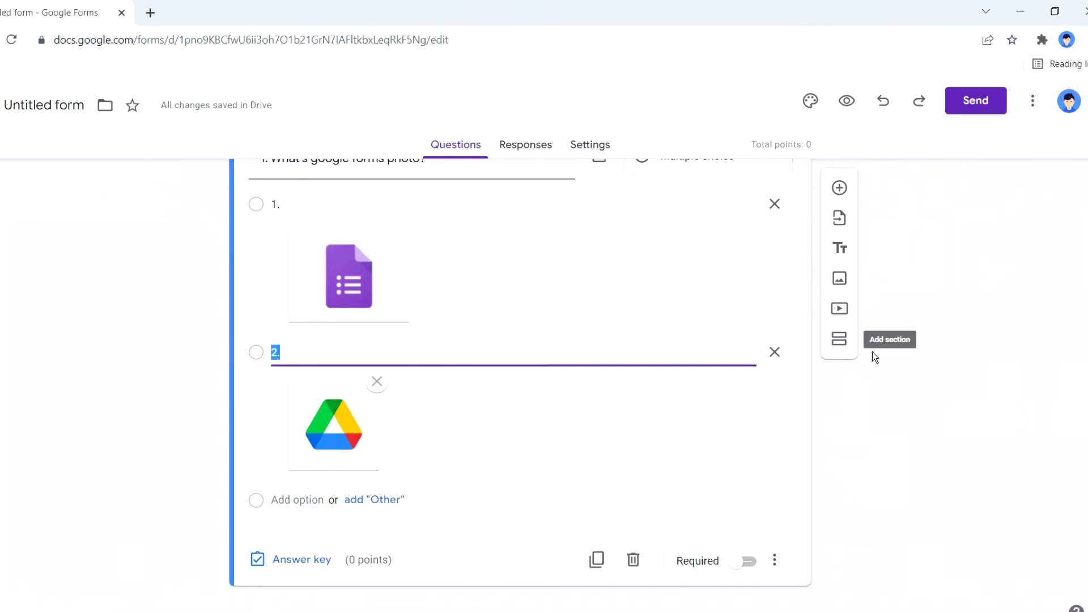
scroll(964, 365, up, 1)
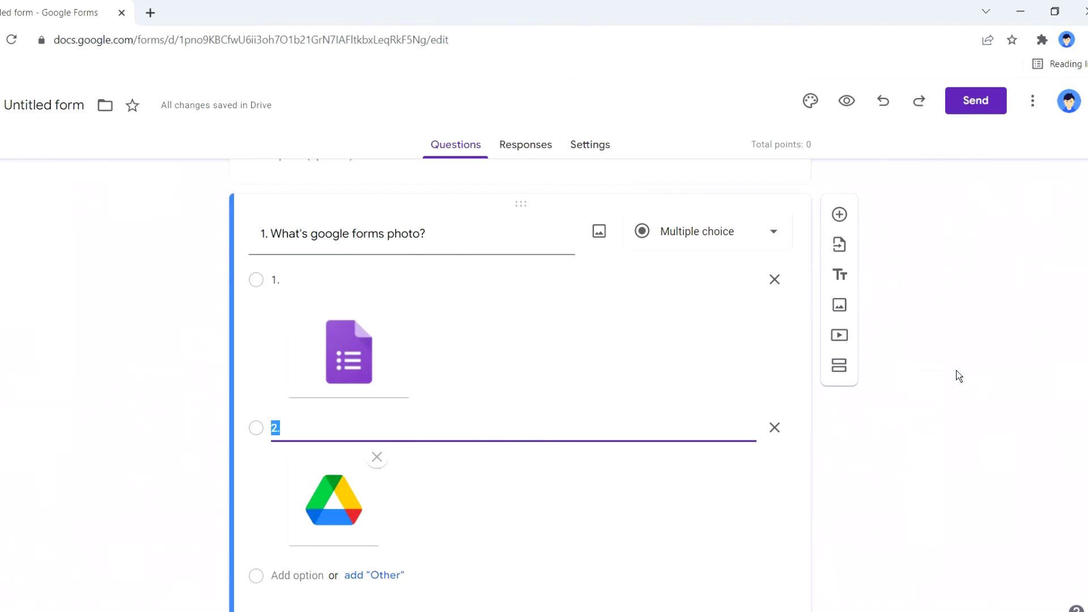
click(600, 145)
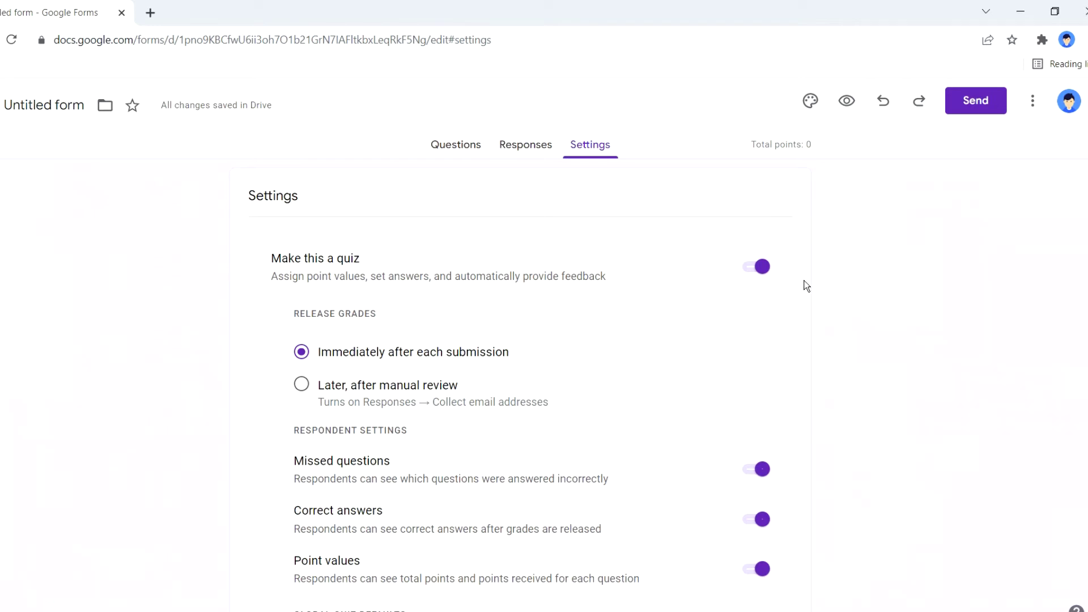
Return to the Questions tab and scroll to question 1's image answers.
click(450, 148)
scroll(464, 381, down, 10)
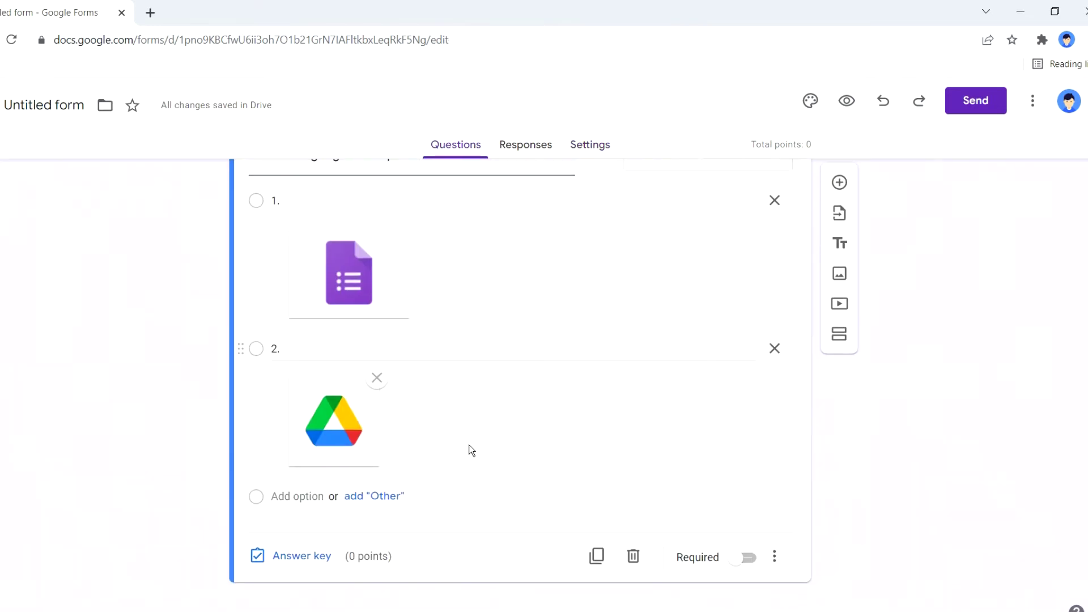
click(297, 561)
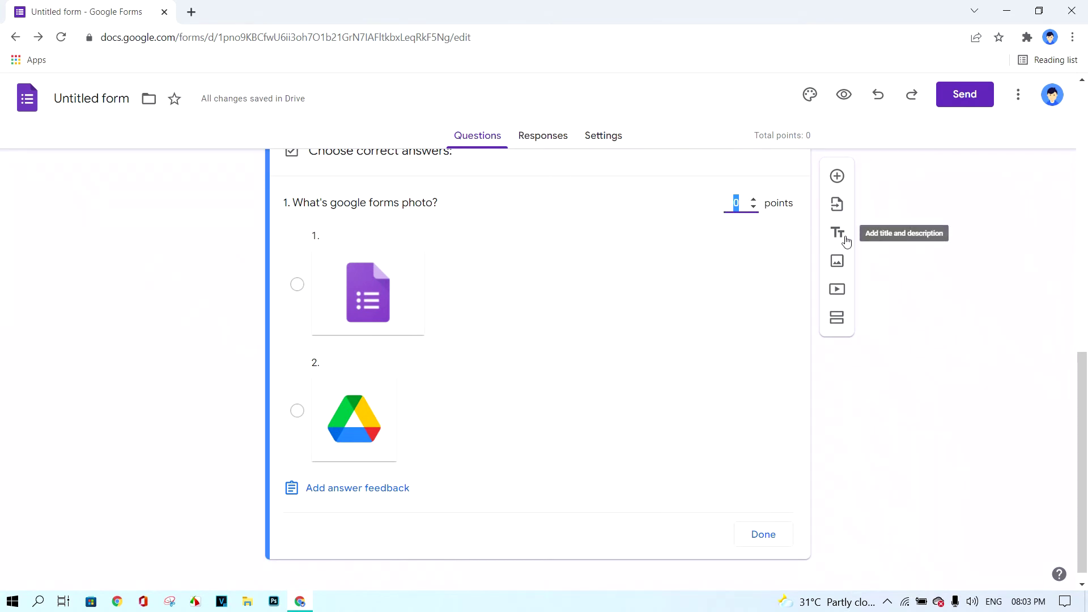
Give question 1 a 10-point value with the Google Forms logo marked correct.
text(10)
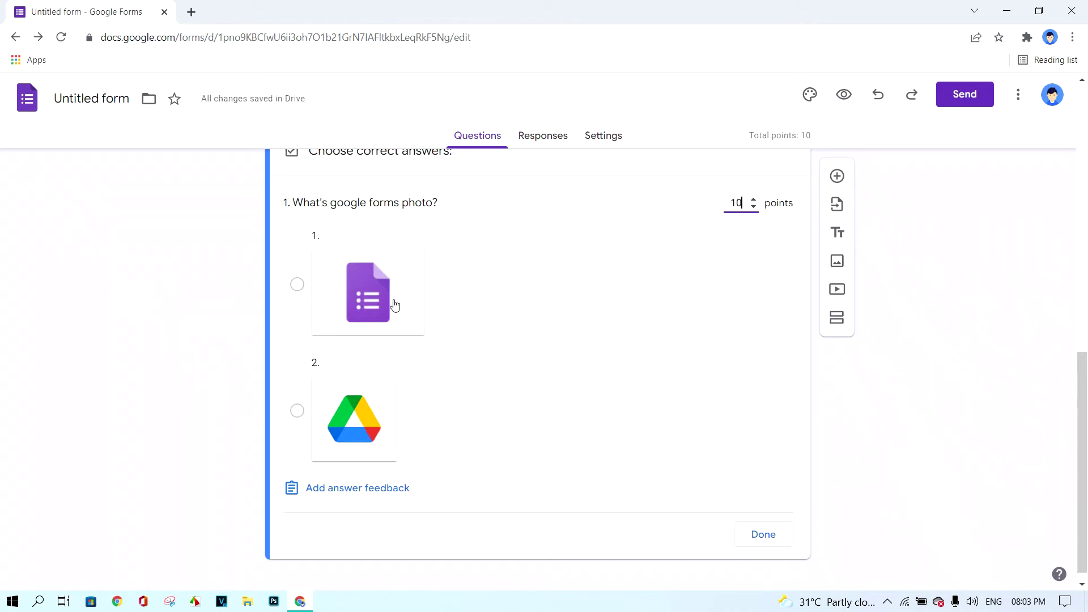
click(297, 285)
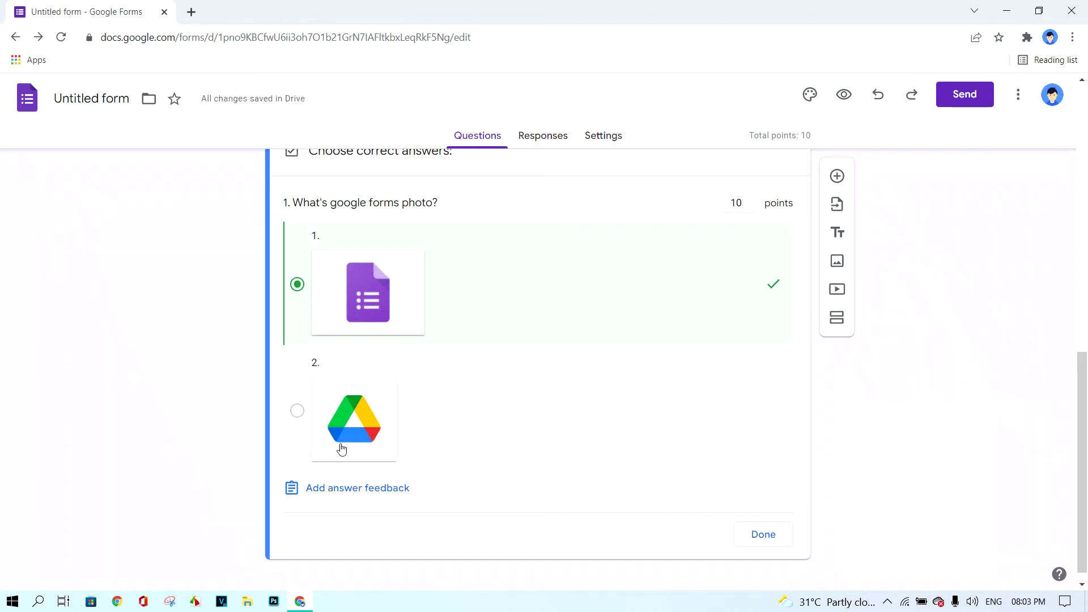
click(782, 544)
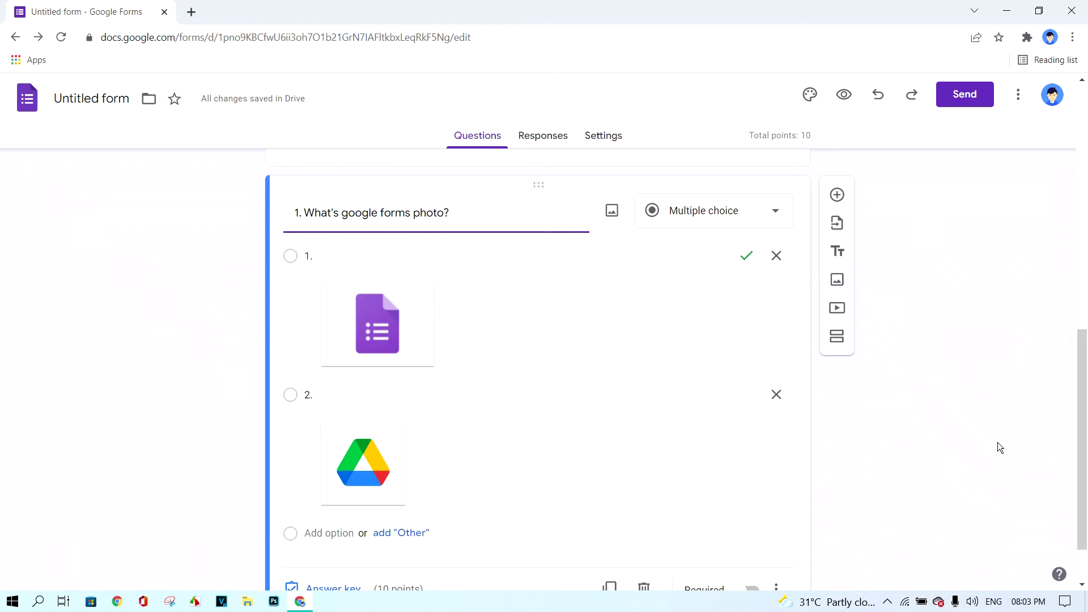
Switch on Required for the image question and insert a new section below it.
scroll(998, 442, down, 1)
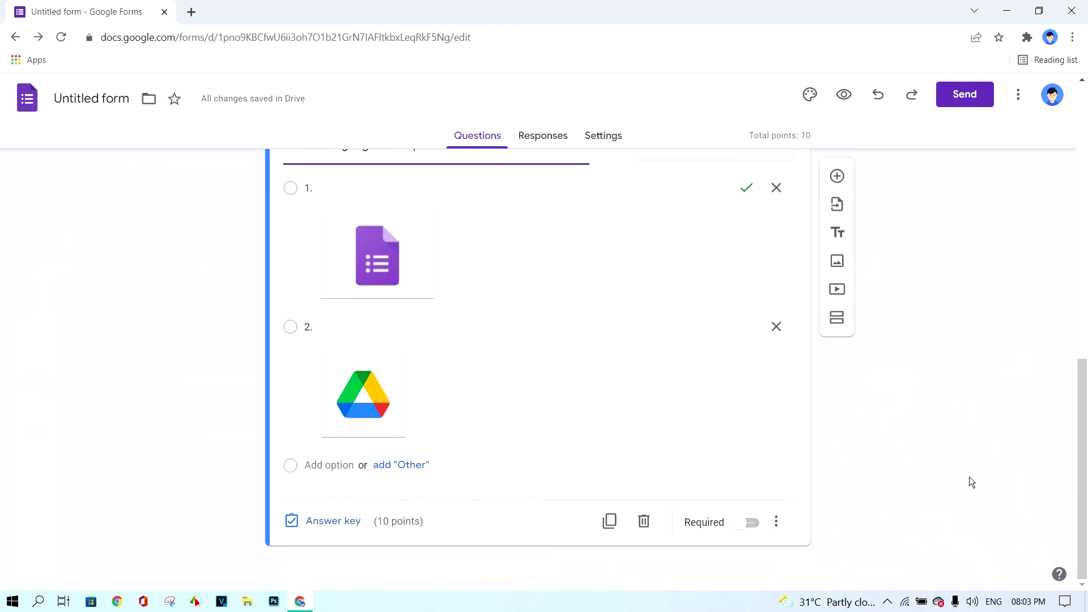
scroll(968, 478, up, 1)
scroll(567, 414, down, 1)
click(750, 528)
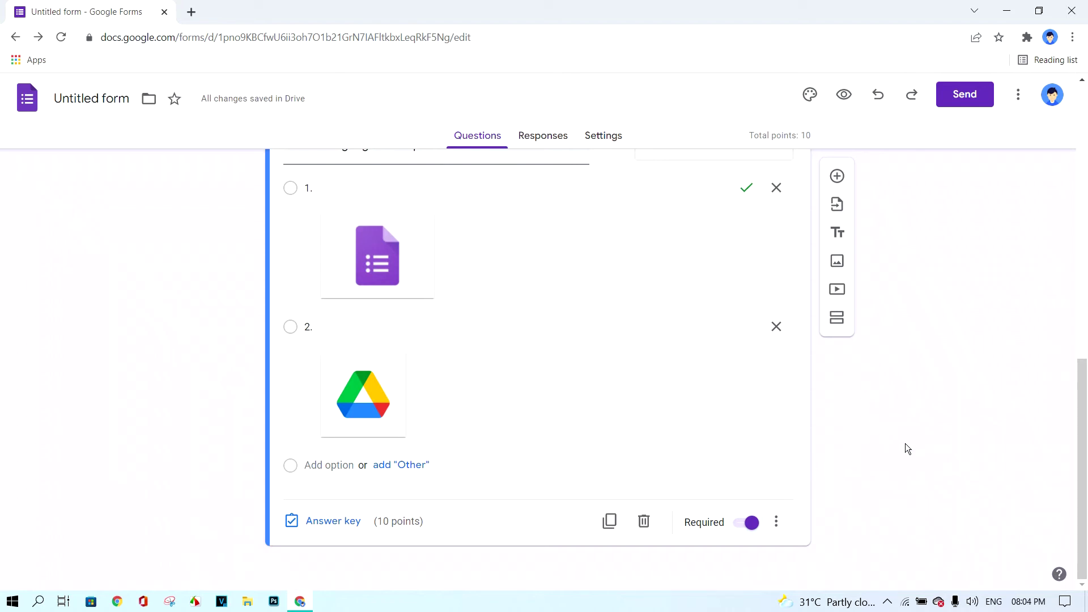
click(838, 319)
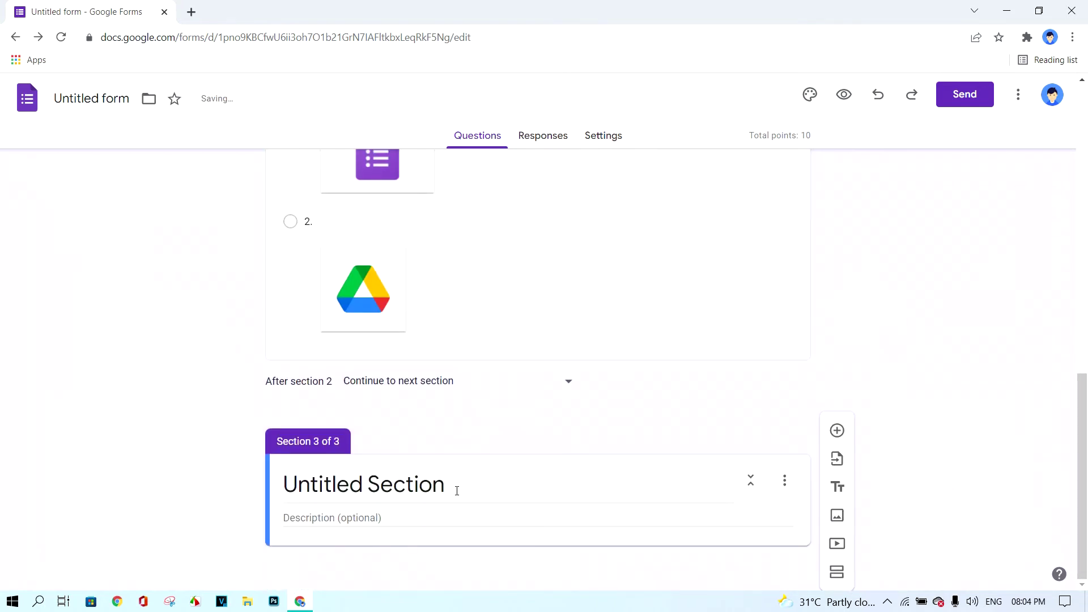
Replace the new section's 'Untitled Section' title with 'II. Question'.
click(456, 491)
key(BackSpace)
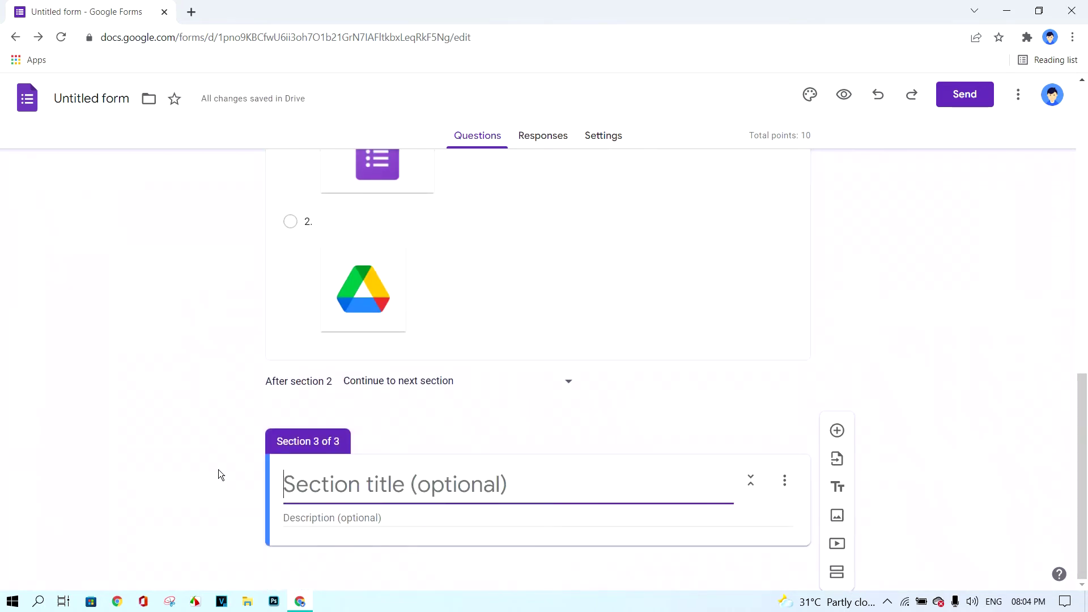
text(II)
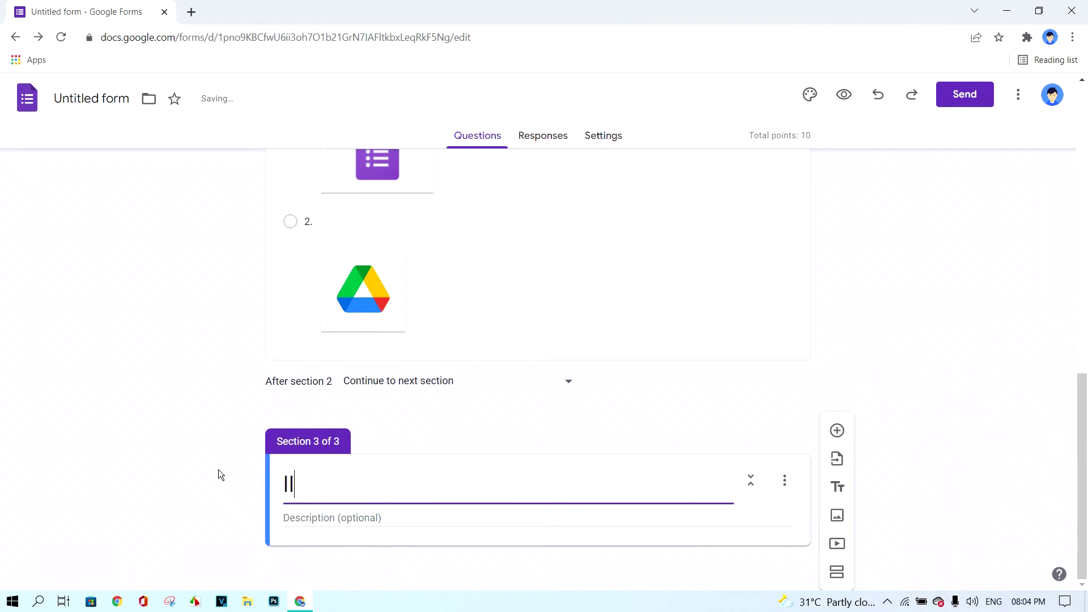
text(. Question)
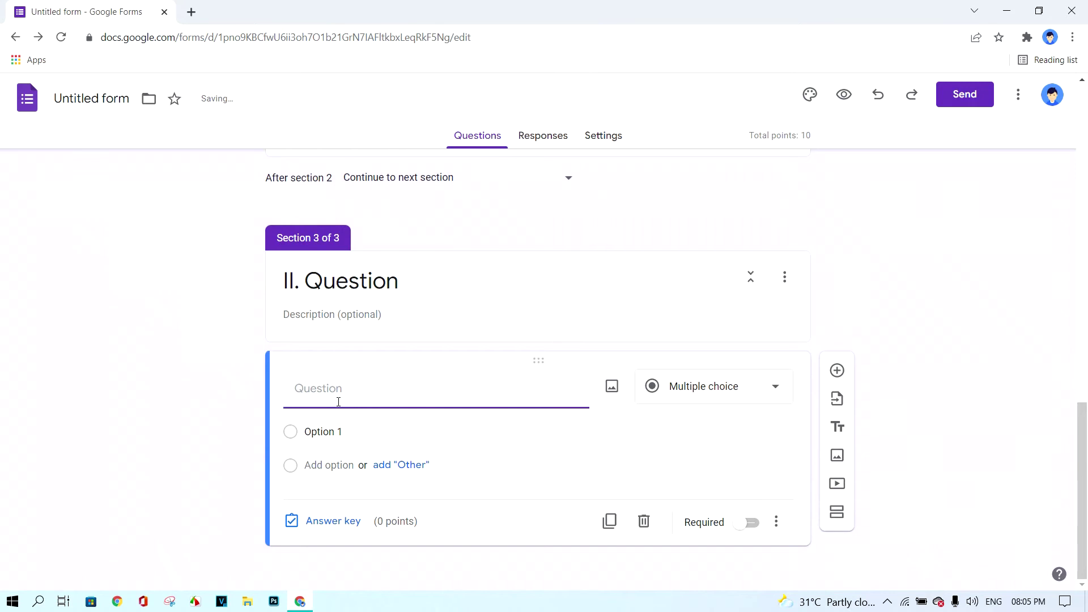
Paste '1. what's google form?' as the question text and change its type to Paragraph.
text(1. what's google form?)
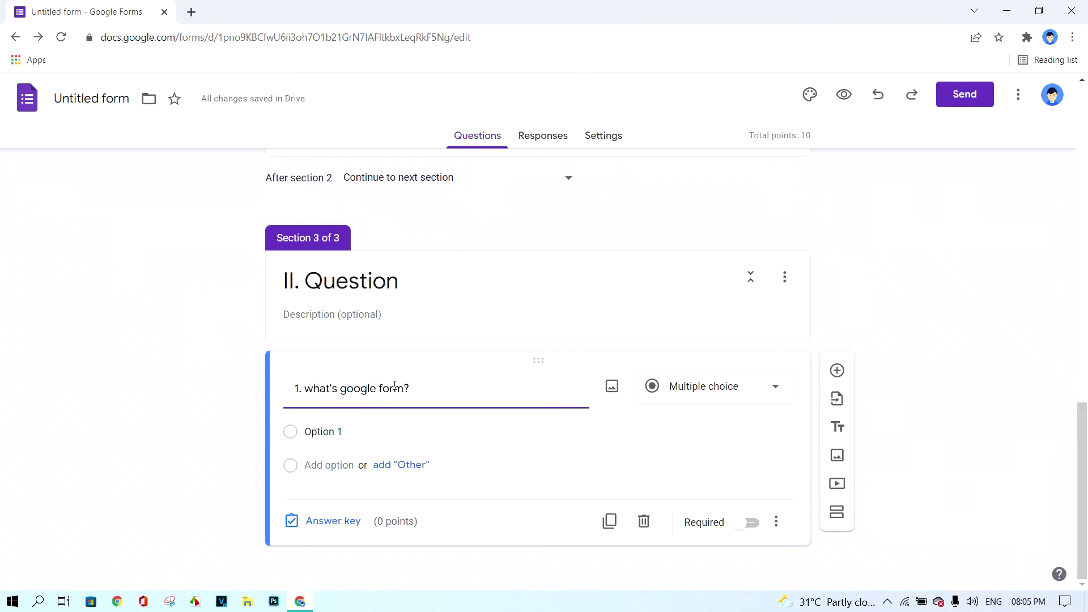
key(ctrl+a)
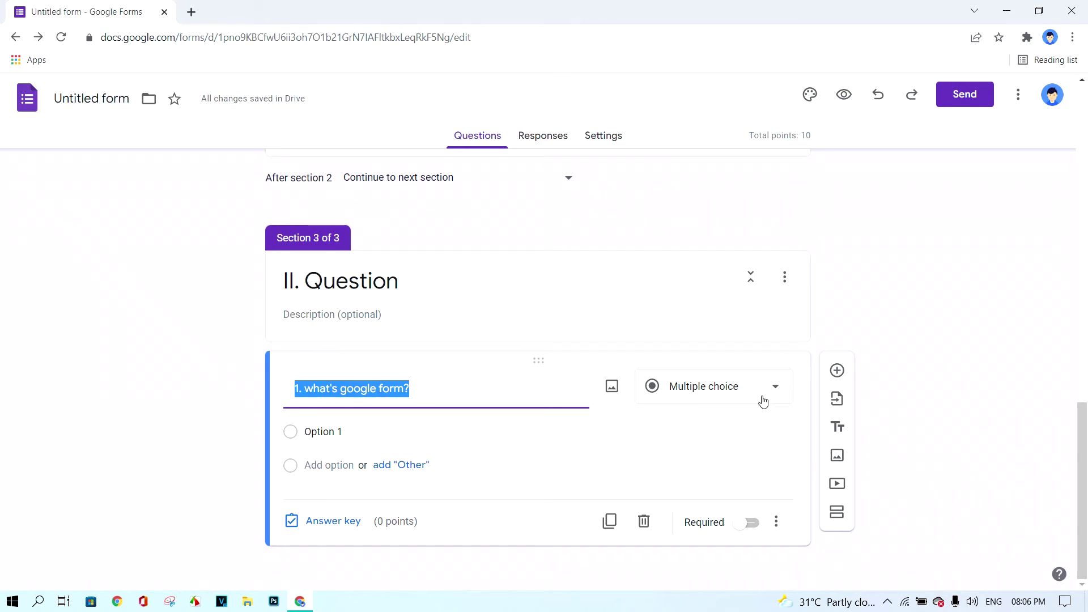
click(742, 394)
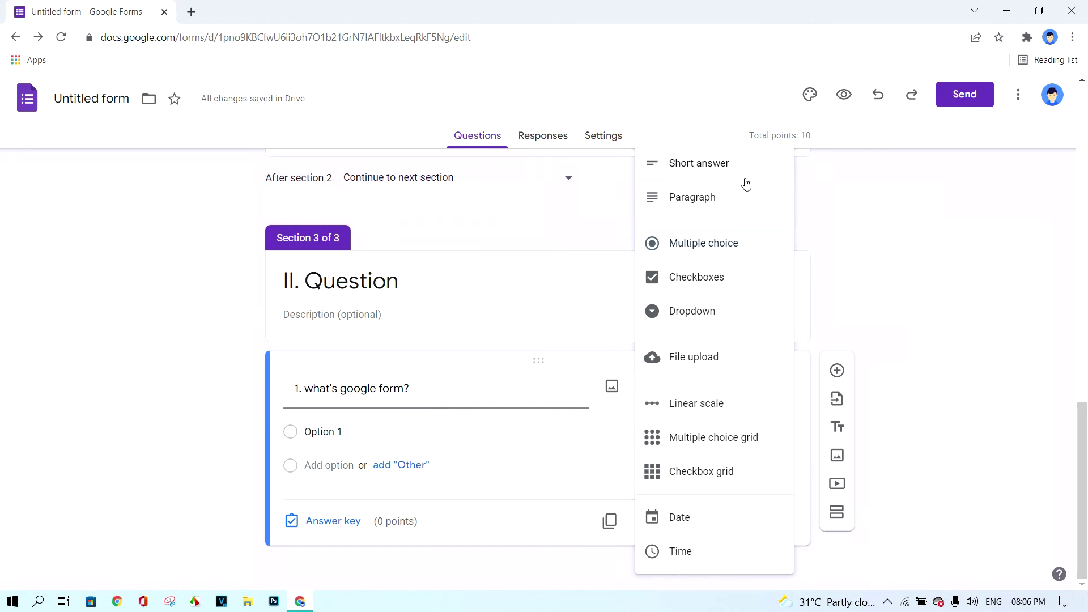
click(757, 208)
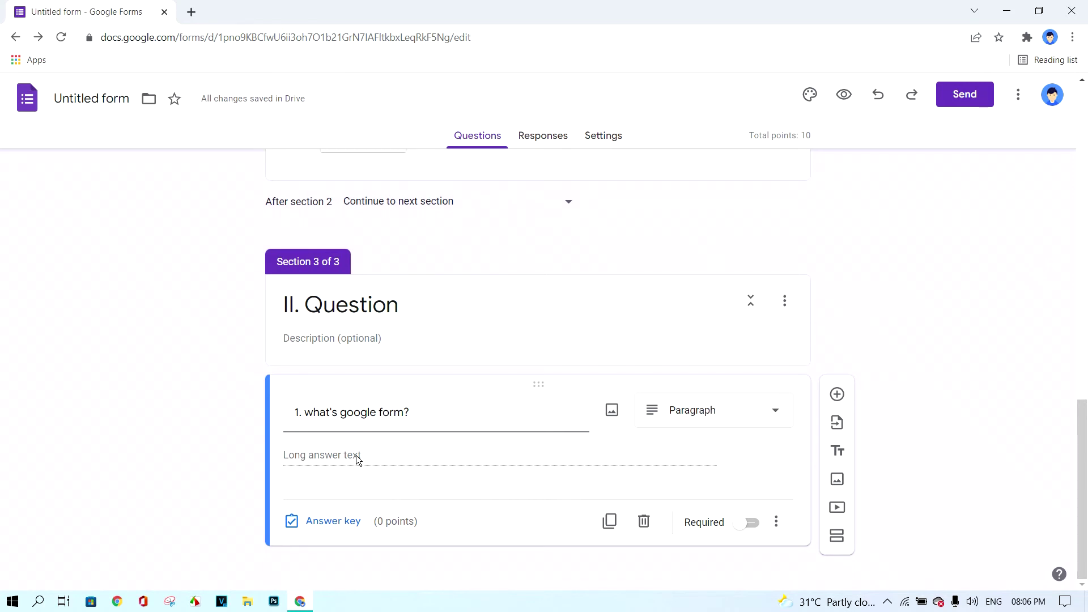
click(340, 530)
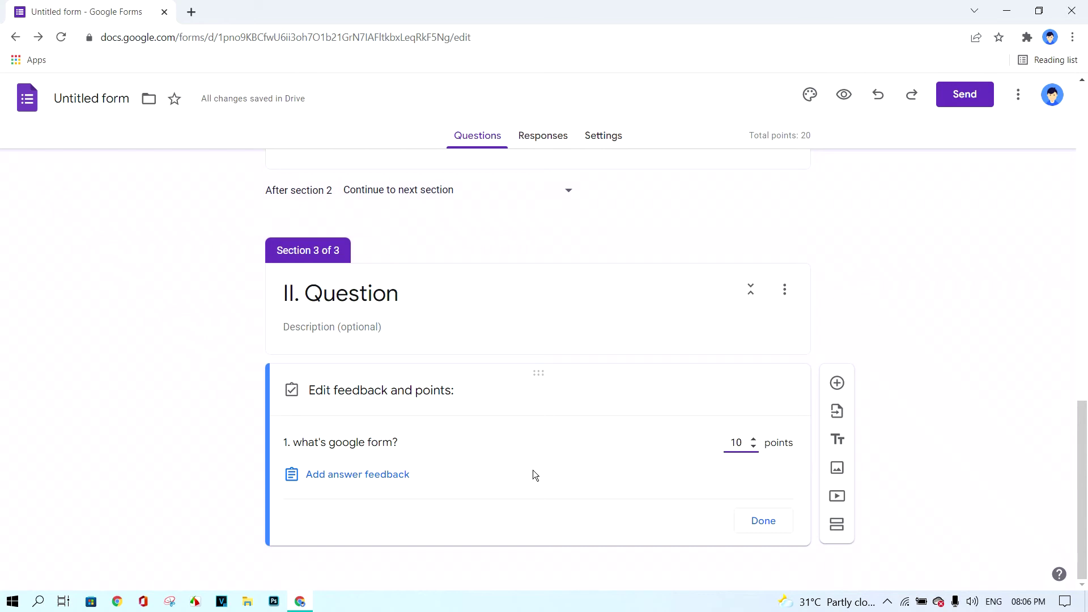
Confirm 10 points in the answer key and mark the paragraph question required.
click(774, 523)
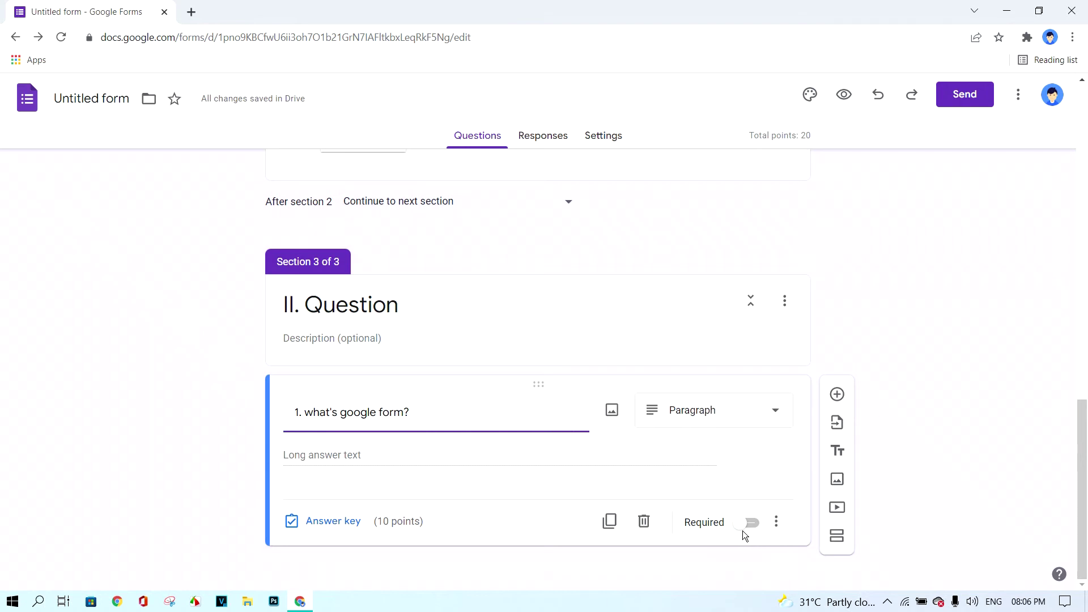
click(746, 527)
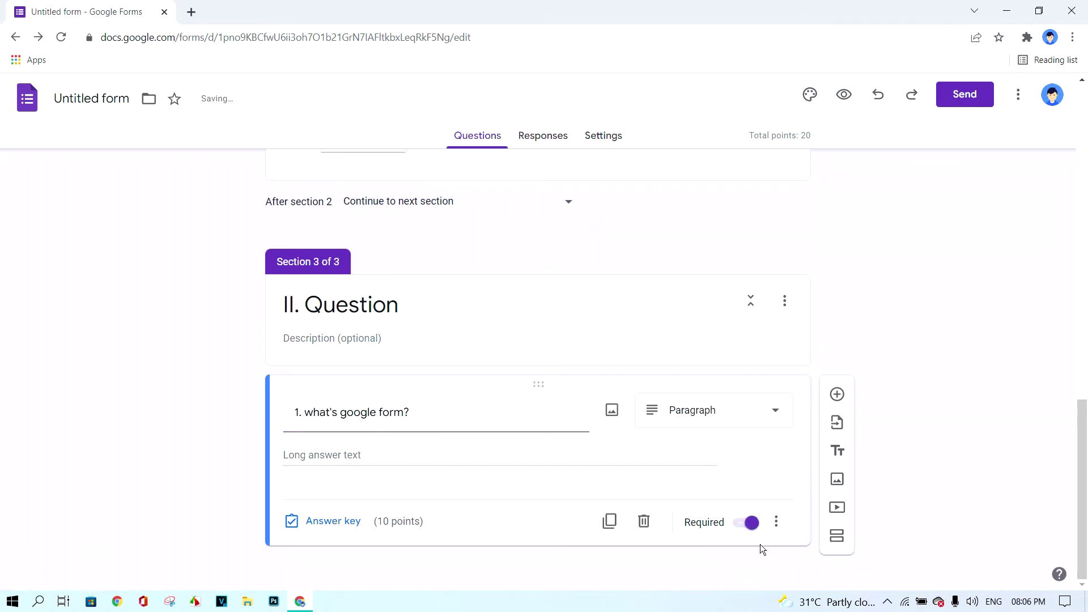
scroll(723, 530, up, 4)
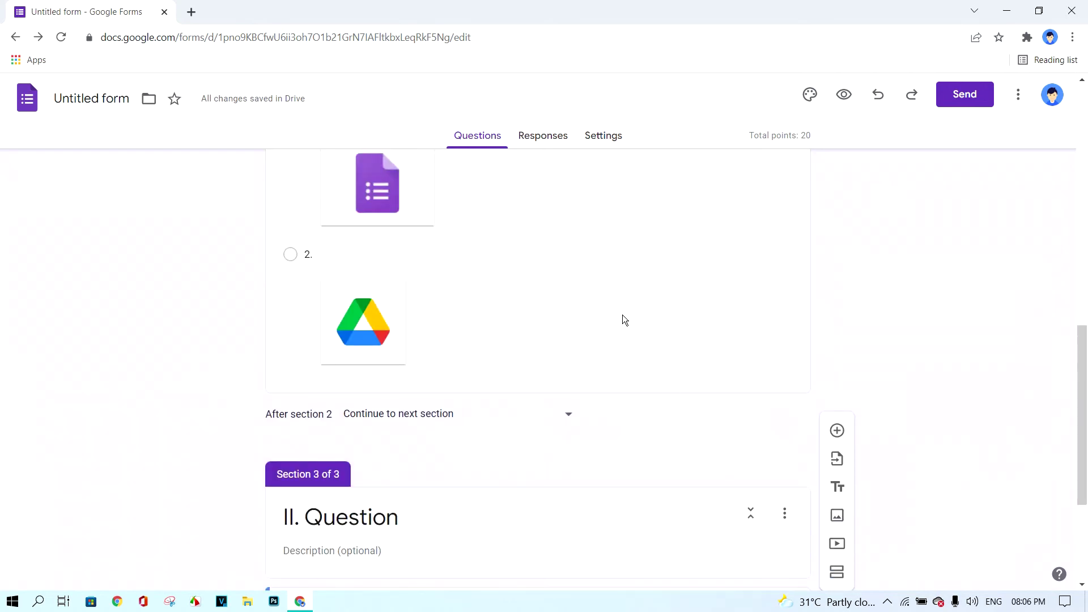
scroll(622, 320, down, 4)
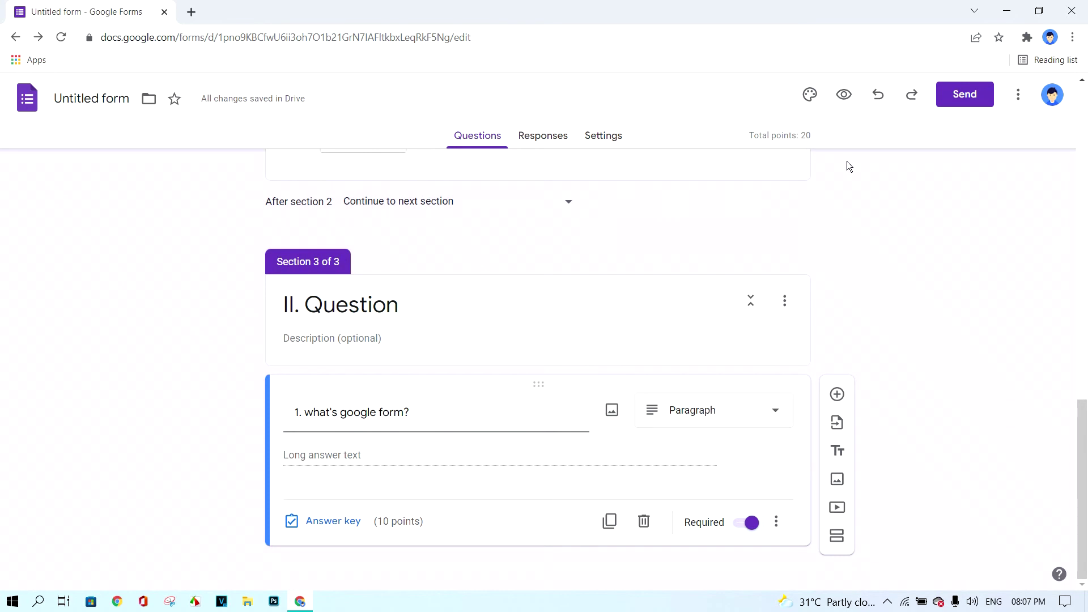
Preview the form as a respondent and enter a name in the Name field.
click(844, 94)
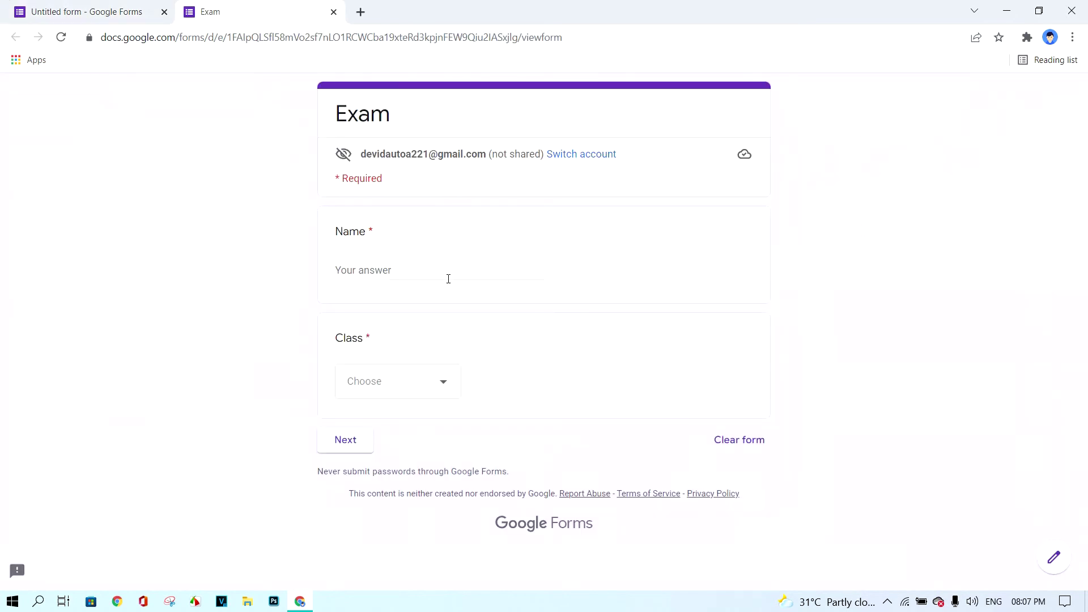
click(424, 278)
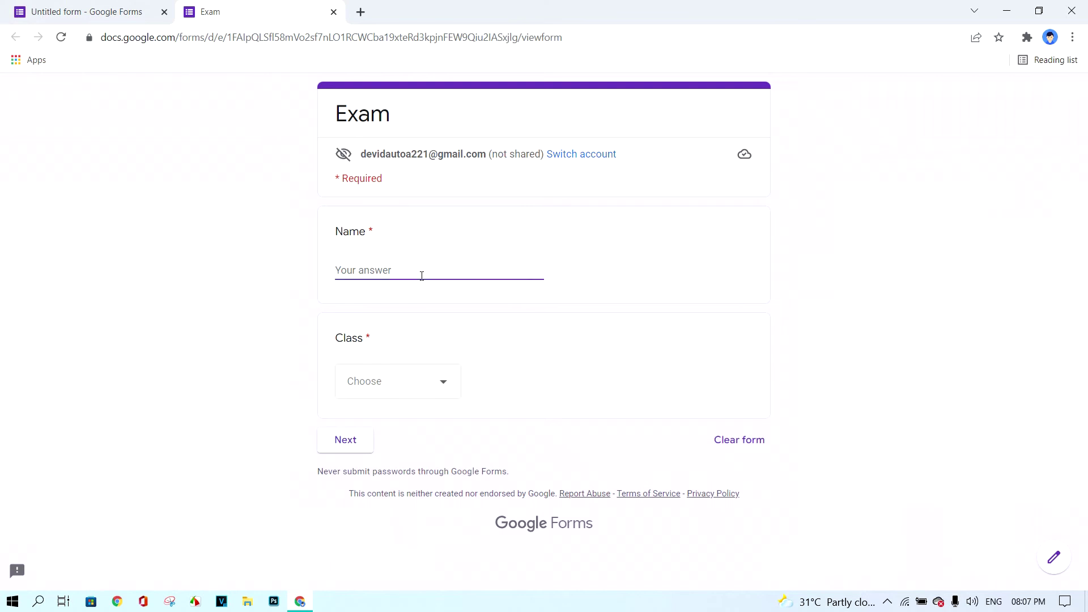
click(442, 384)
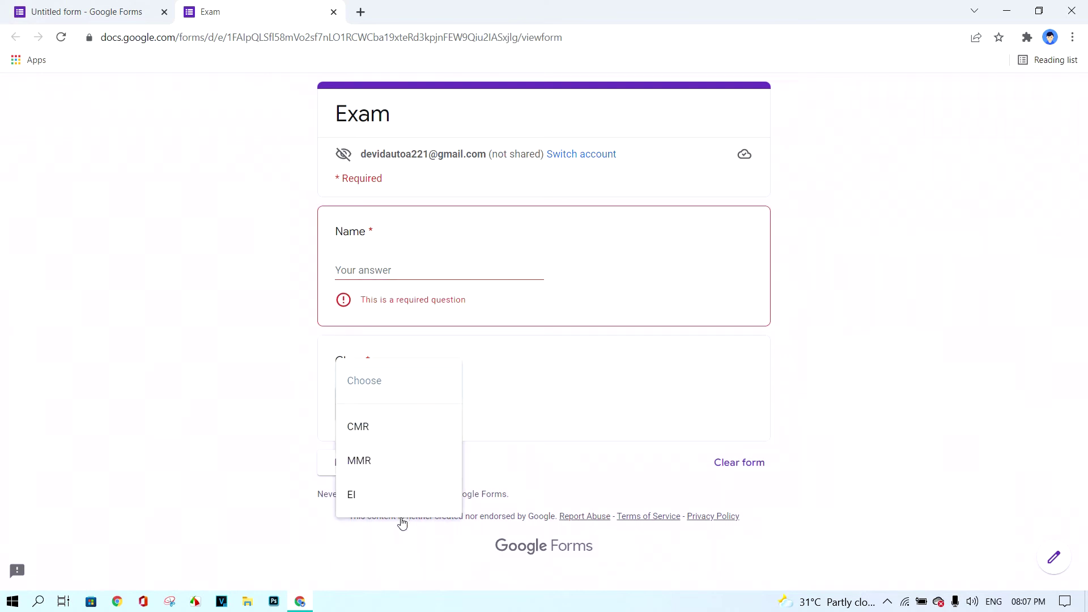
click(225, 379)
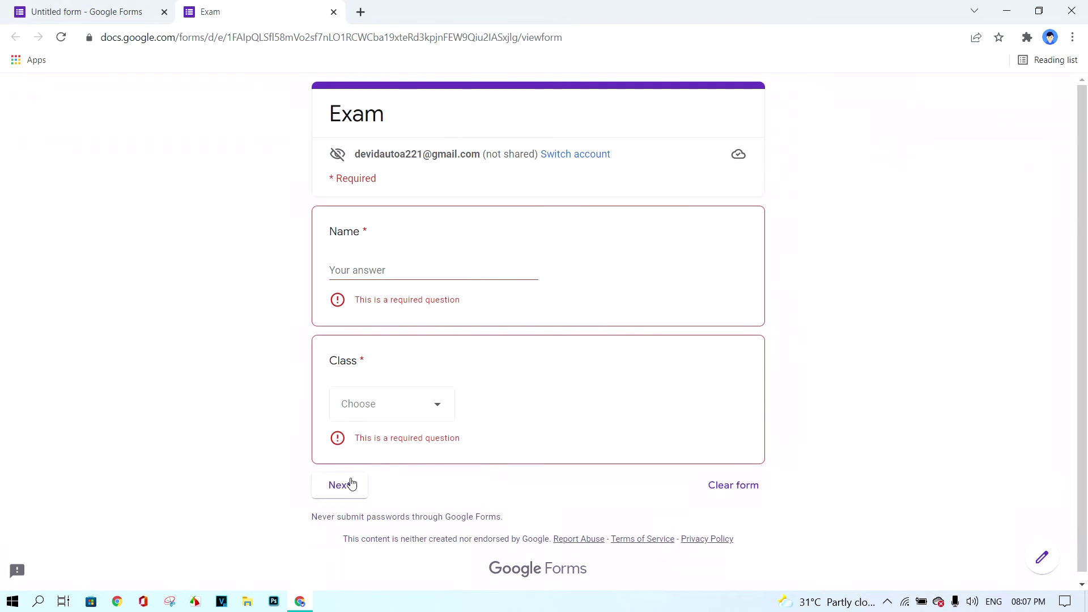
click(423, 267)
text(autod)
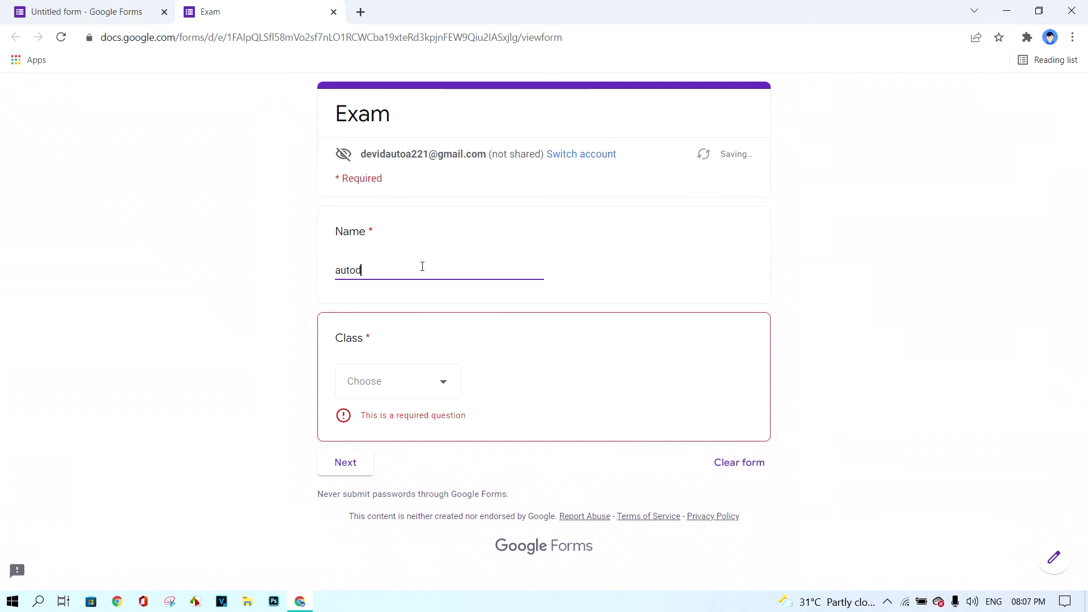
text(avith)
key(Tab)
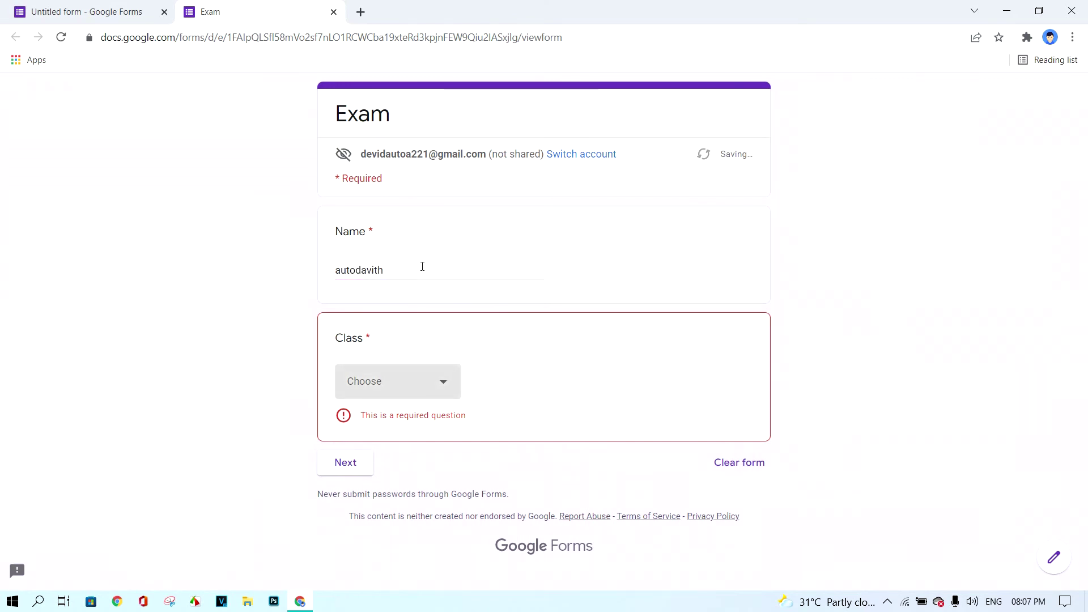
Choose CMR as the Class answer and continue to the next section.
click(420, 381)
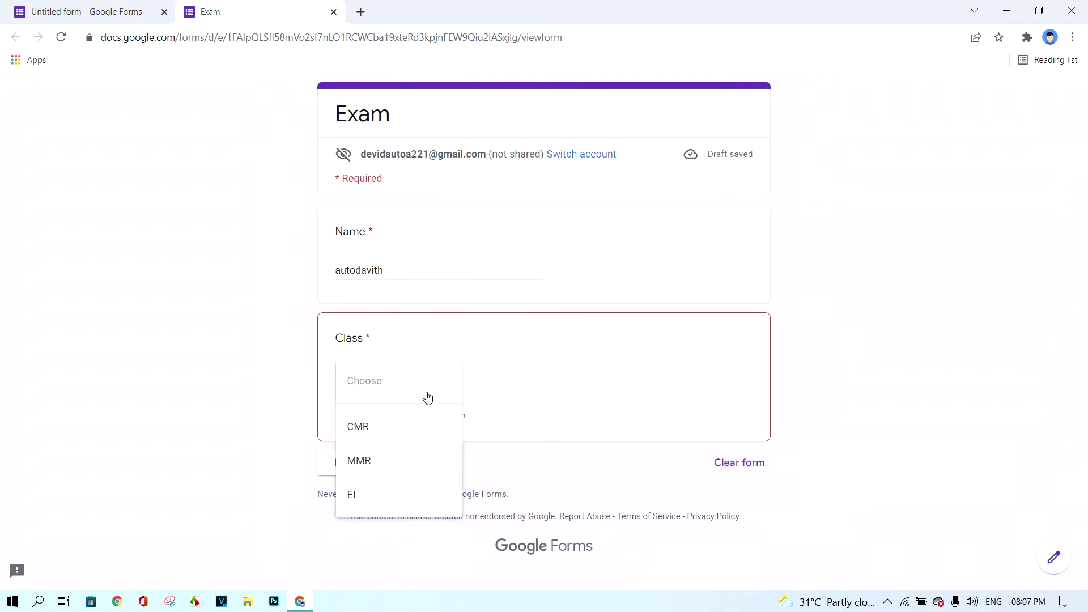
click(392, 434)
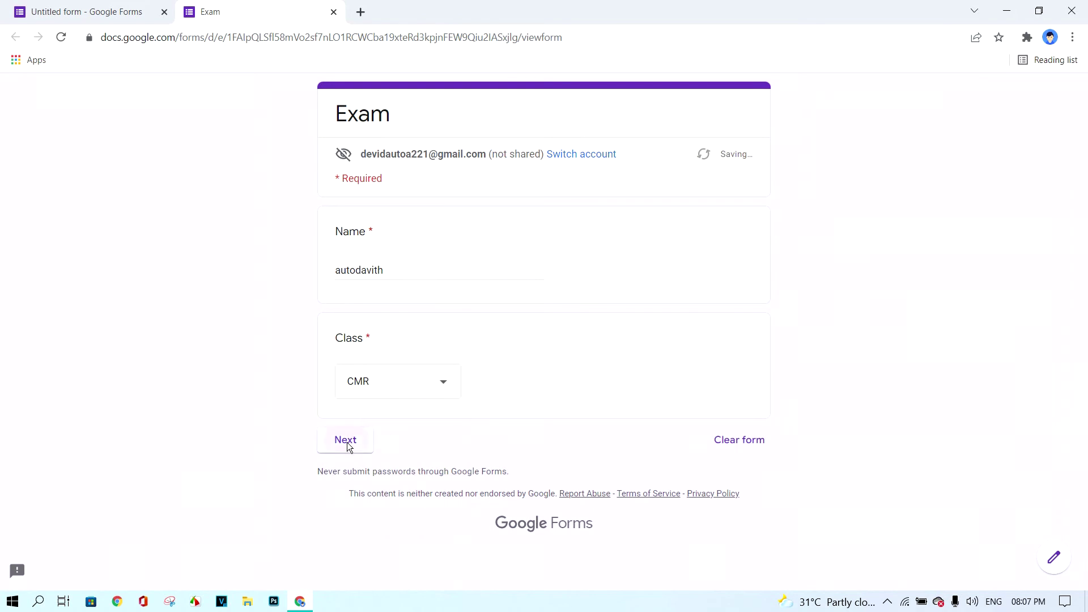
click(345, 443)
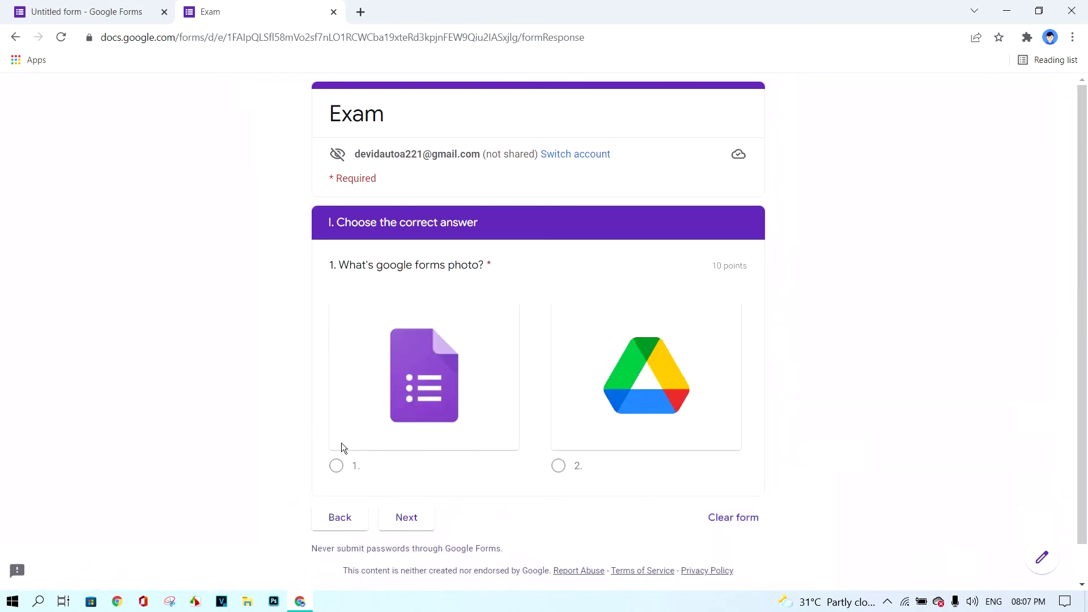
Select option 1, the Google Forms logo, for the photo question and go Next.
scroll(608, 357, down, 1)
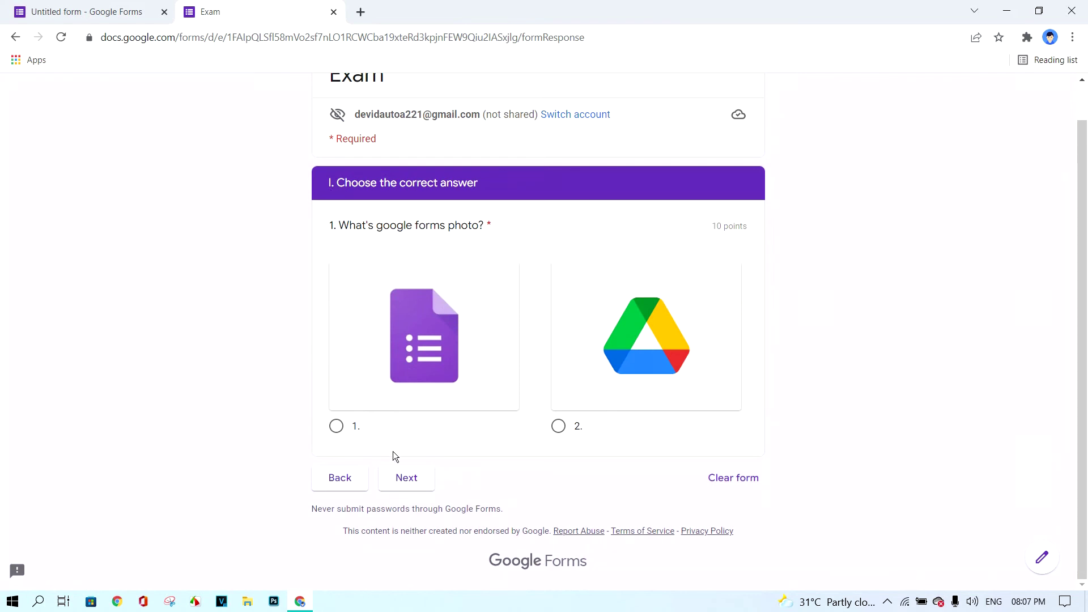
drag(329, 225, 506, 227)
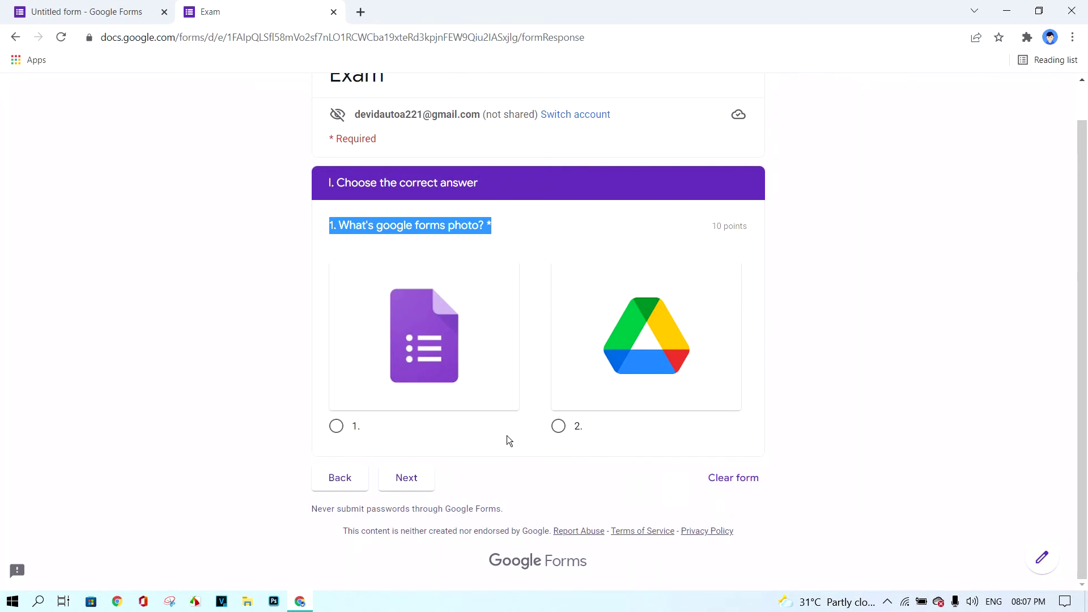
click(323, 427)
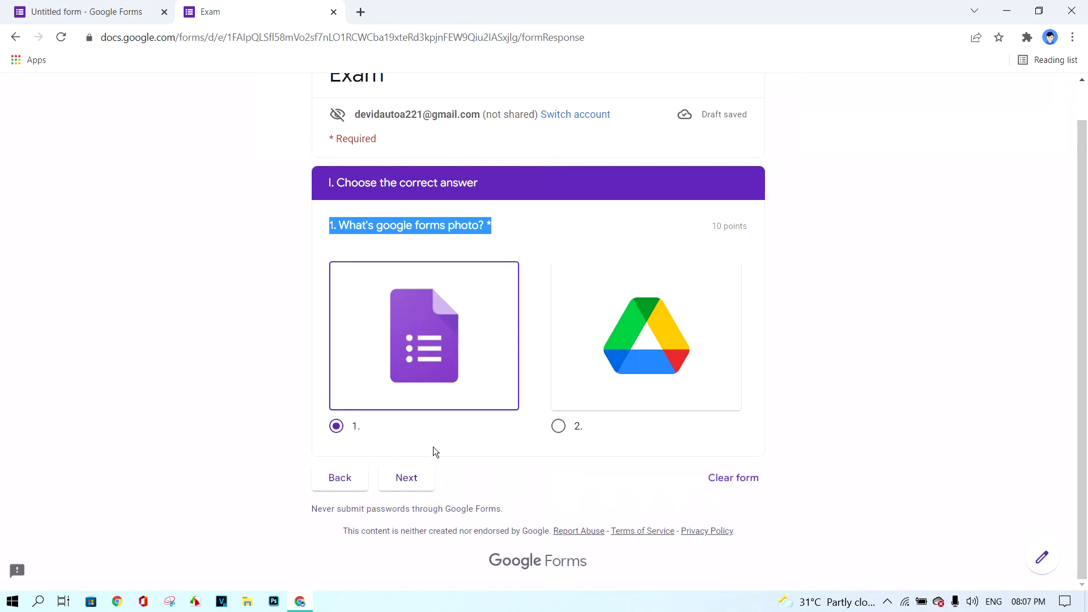
click(406, 478)
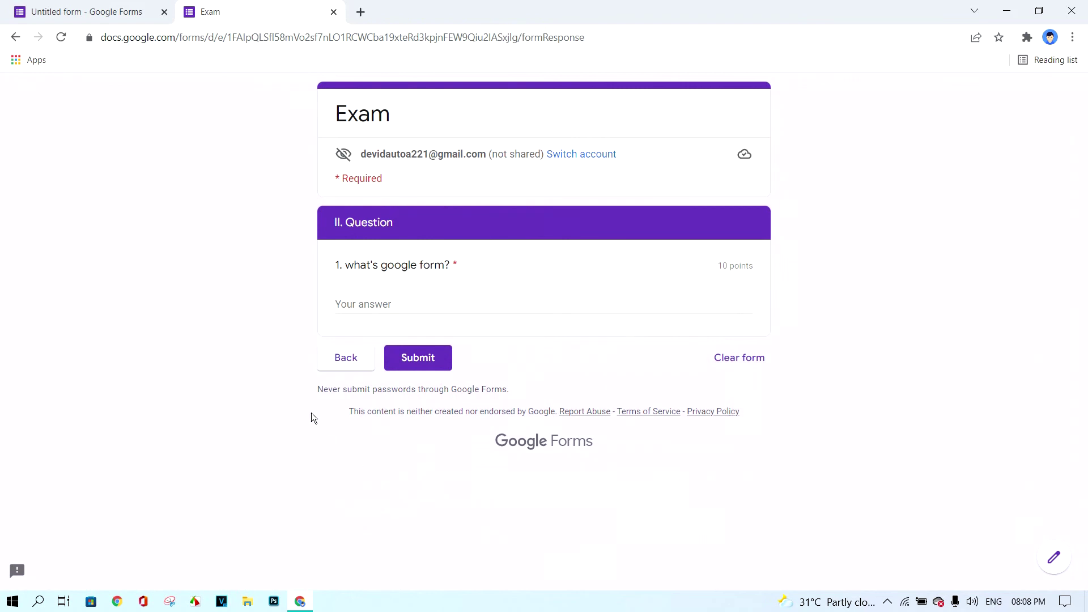
Submit the response with filler text in the open question, then return to the editor.
click(353, 302)
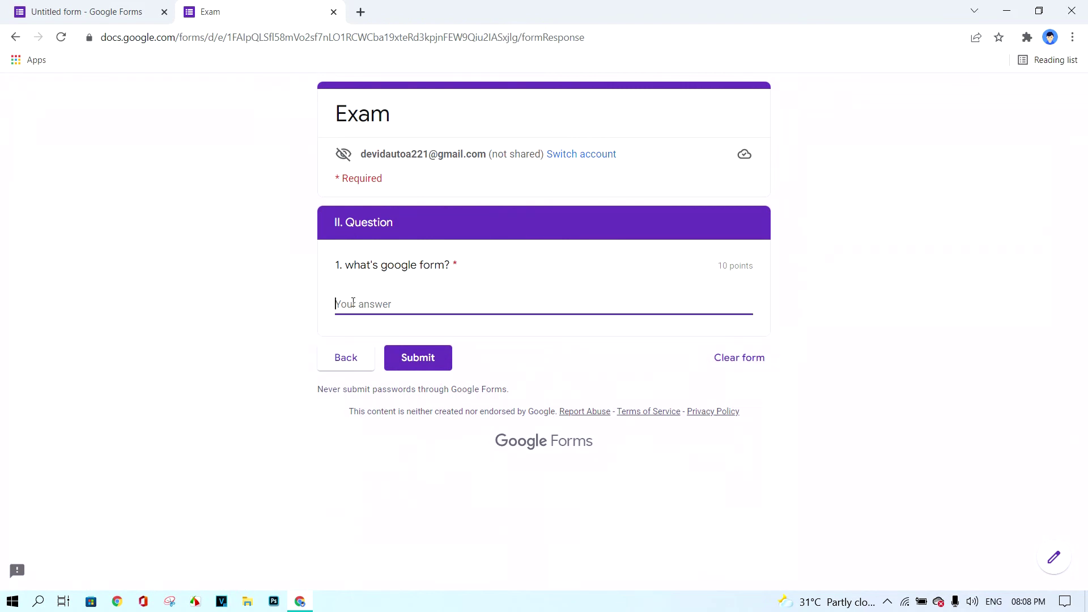
text(jdsfdsjaflsdfjdsafdsahfdhf)
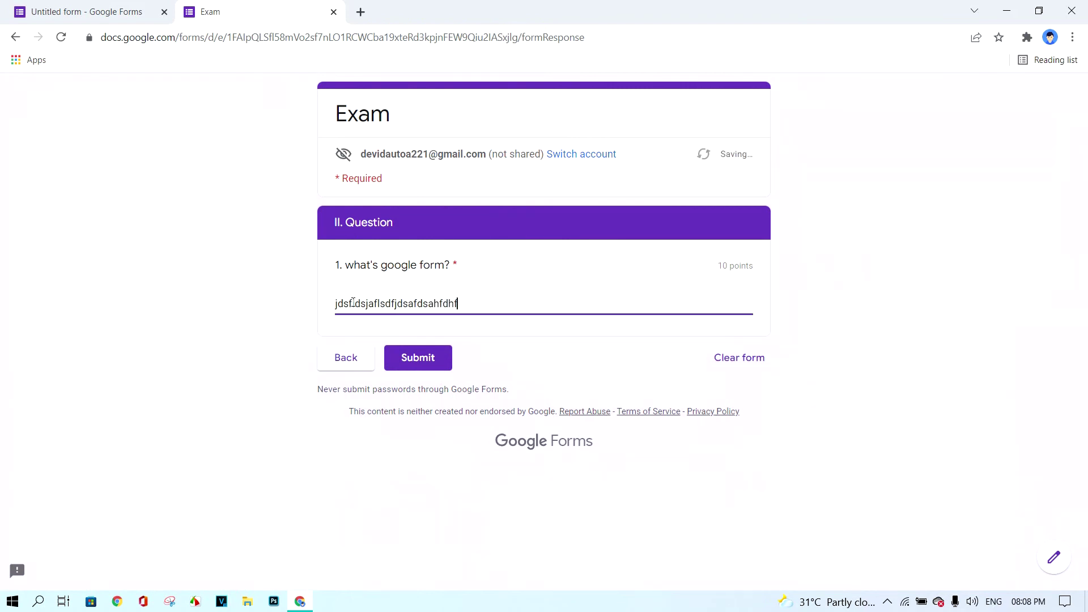
click(420, 353)
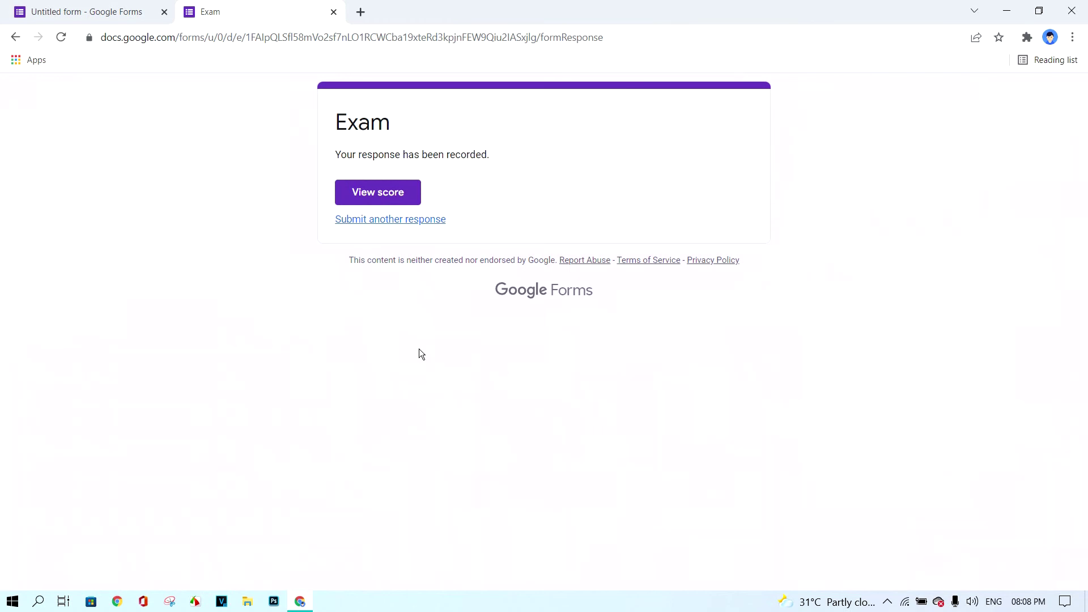
click(80, 12)
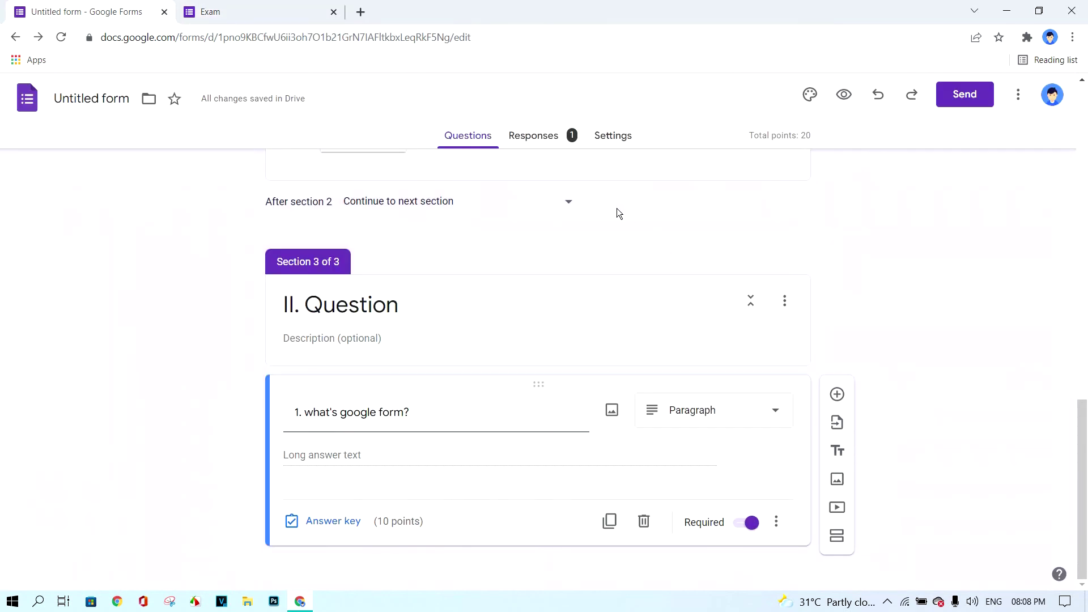
Open Responses, dismiss the tip, and scroll through the single response in Individual view.
click(543, 142)
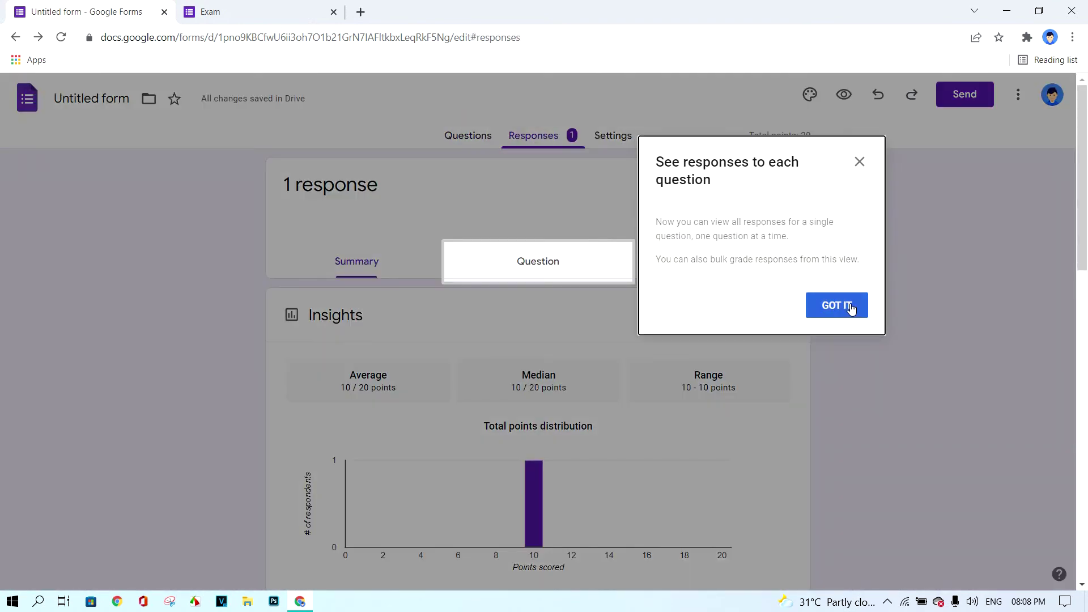
click(849, 306)
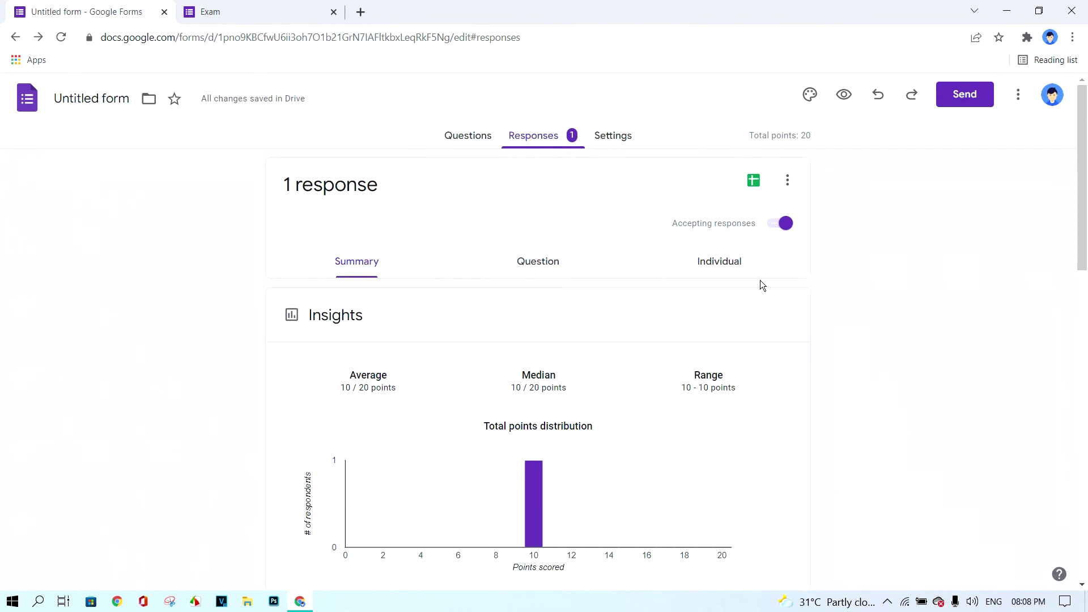
click(719, 266)
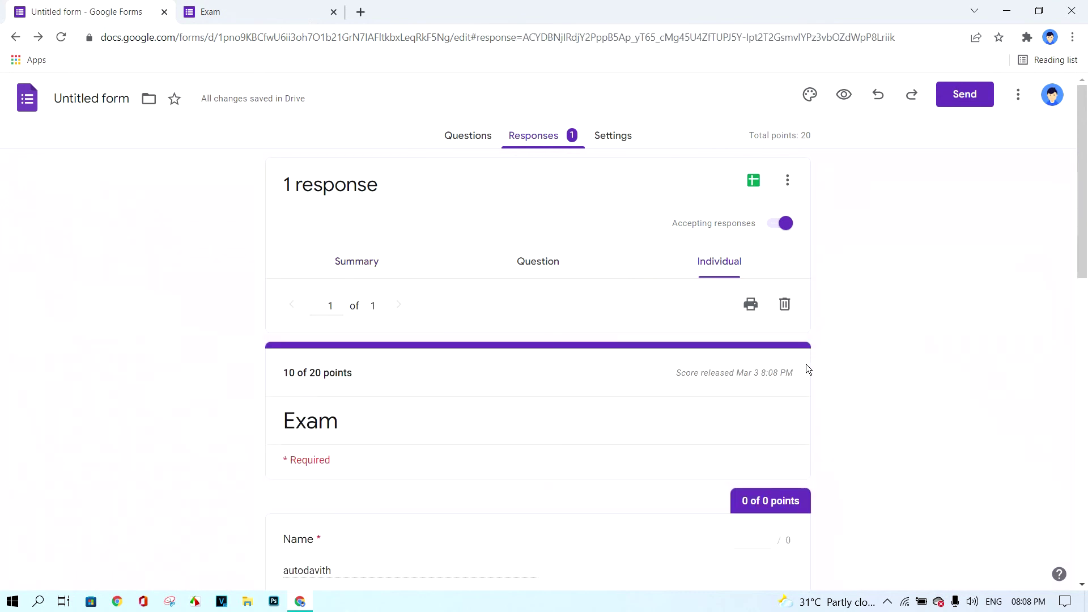
scroll(806, 365, down, 7)
scroll(406, 404, down, 4)
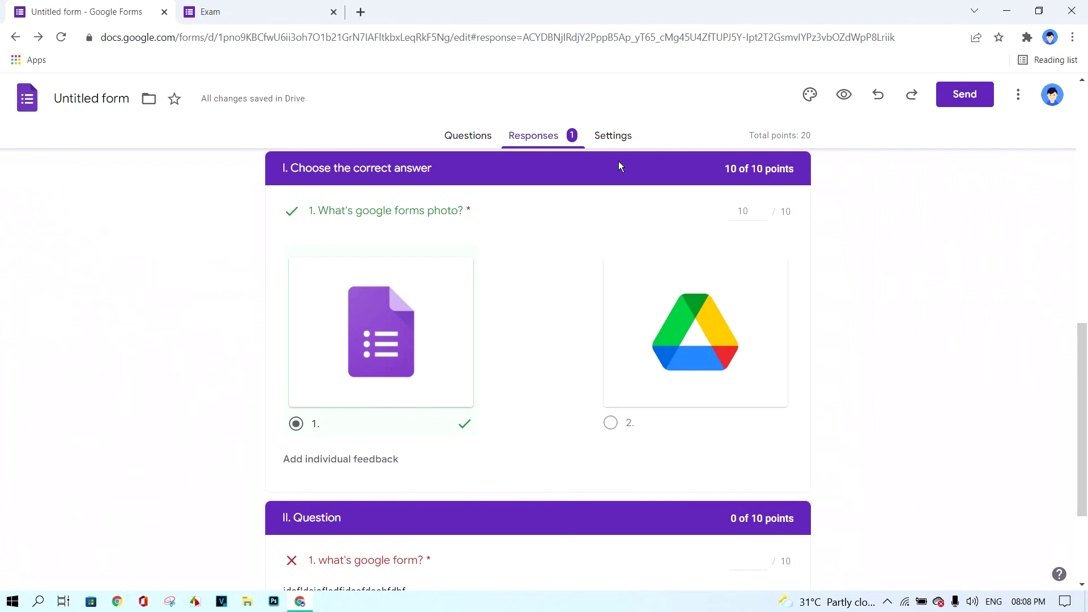
Give the open-question answer 0 points and save the grade.
scroll(709, 260, down, 3)
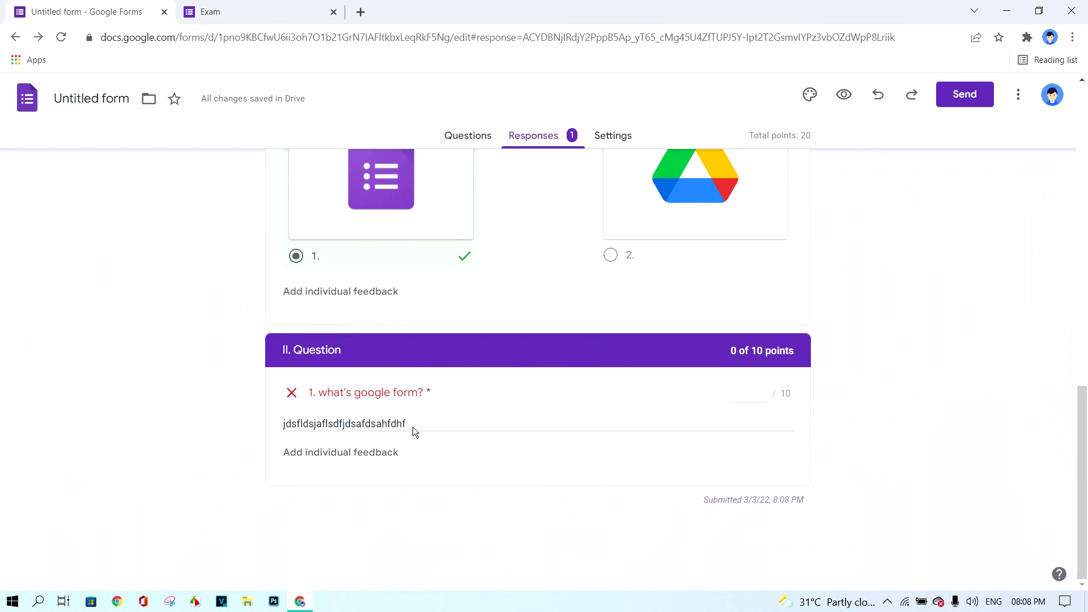
drag(412, 423, 250, 425)
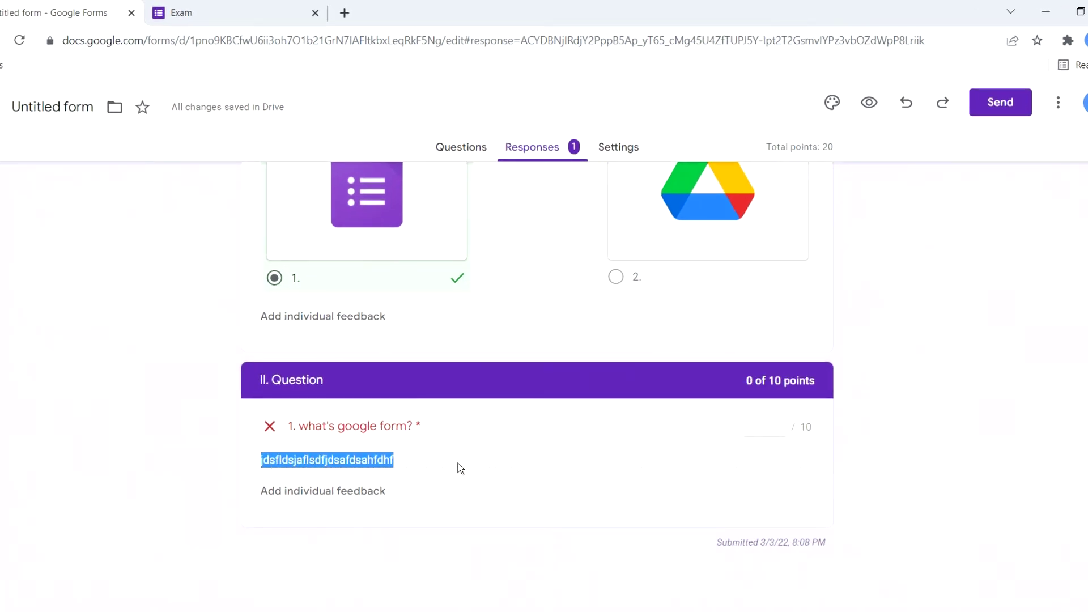
click(753, 429)
text(0)
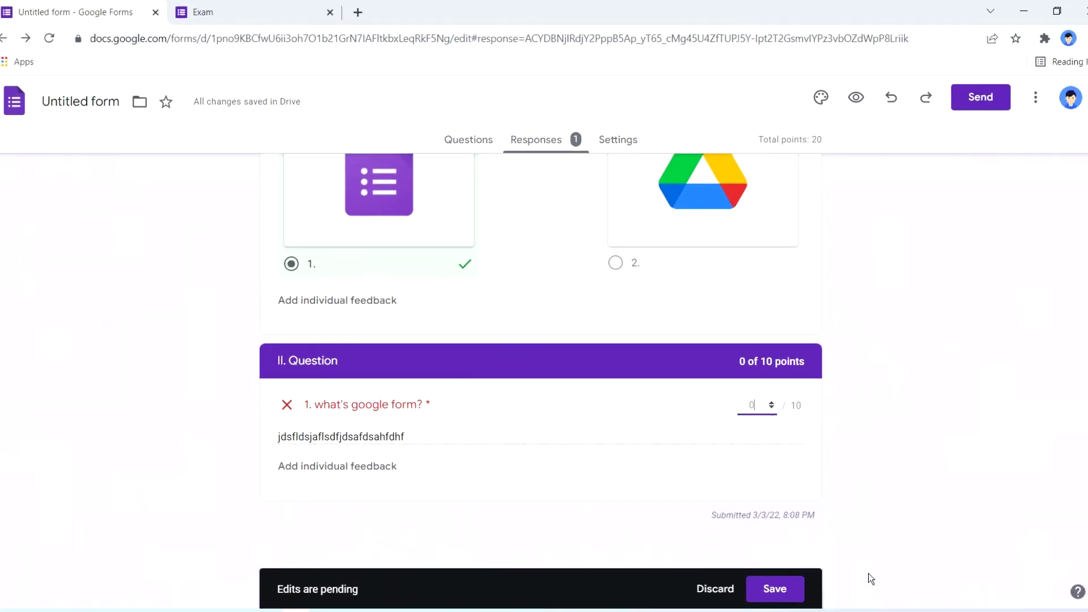
click(783, 595)
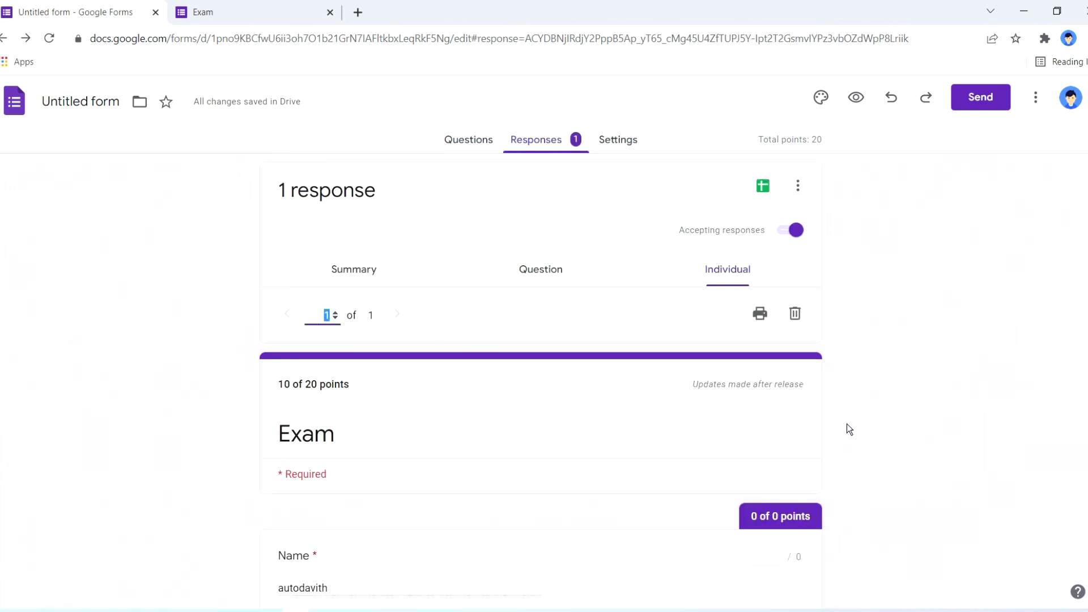
scroll(832, 420, down, 12)
scroll(828, 421, up, 12)
click(665, 289)
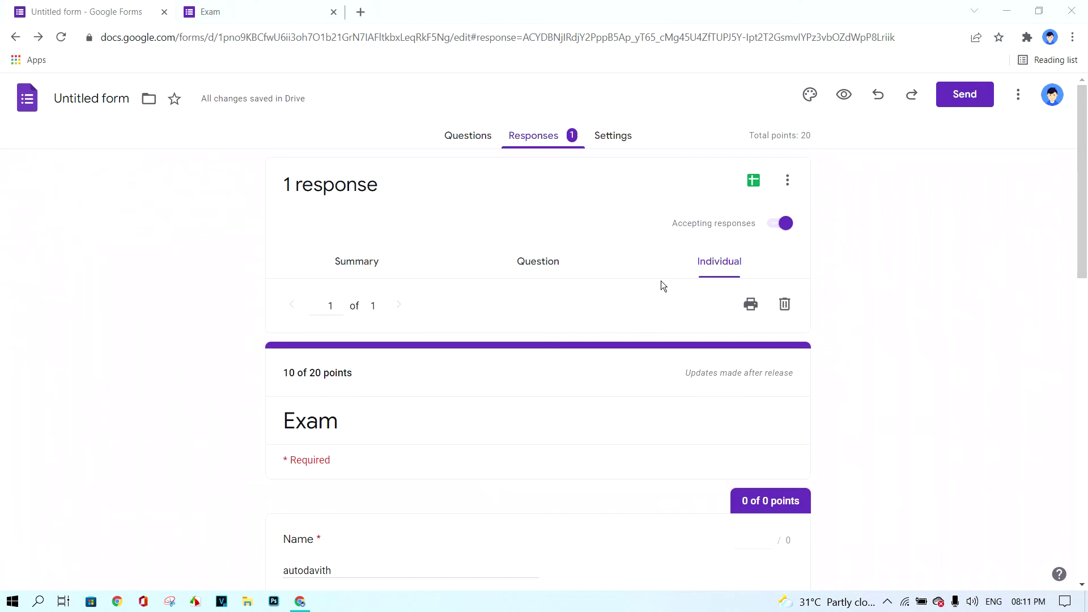
Create a new linked spreadsheet, 'Untitled form (Responses)', from the responses.
click(756, 182)
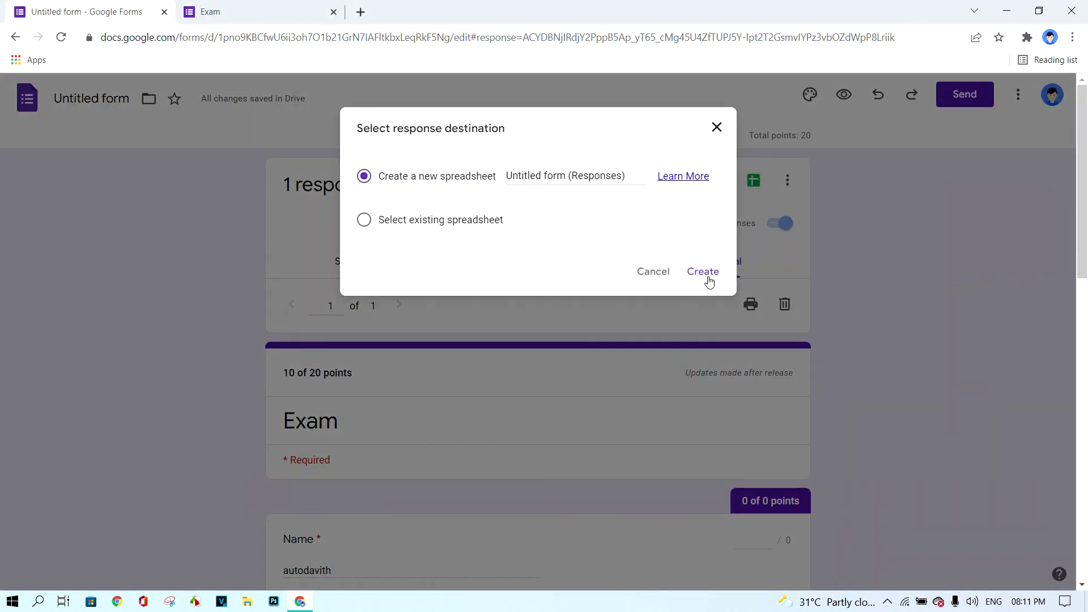
click(703, 272)
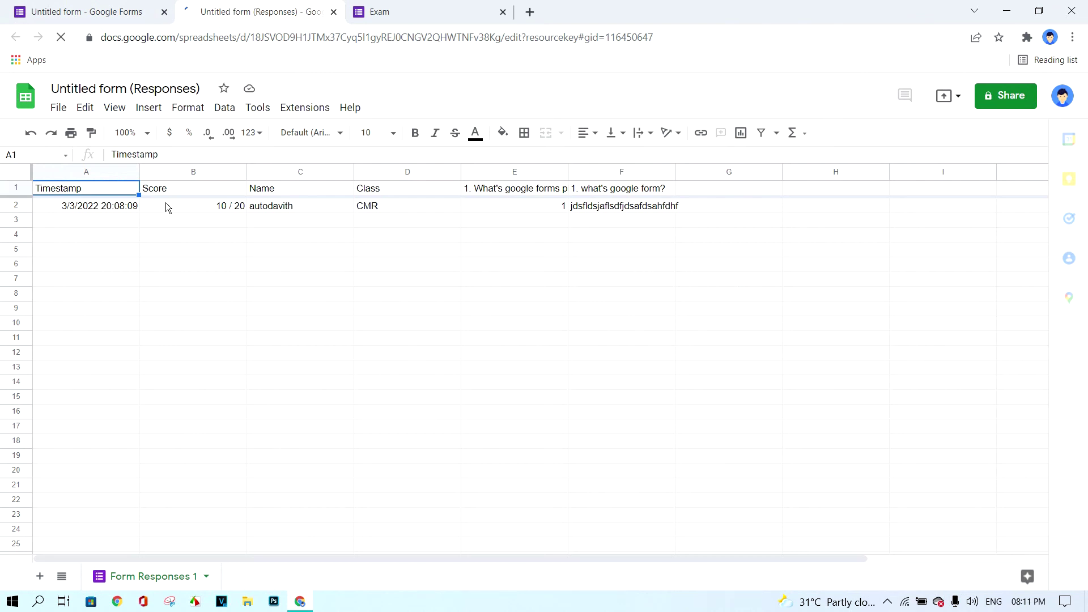
click(94, 208)
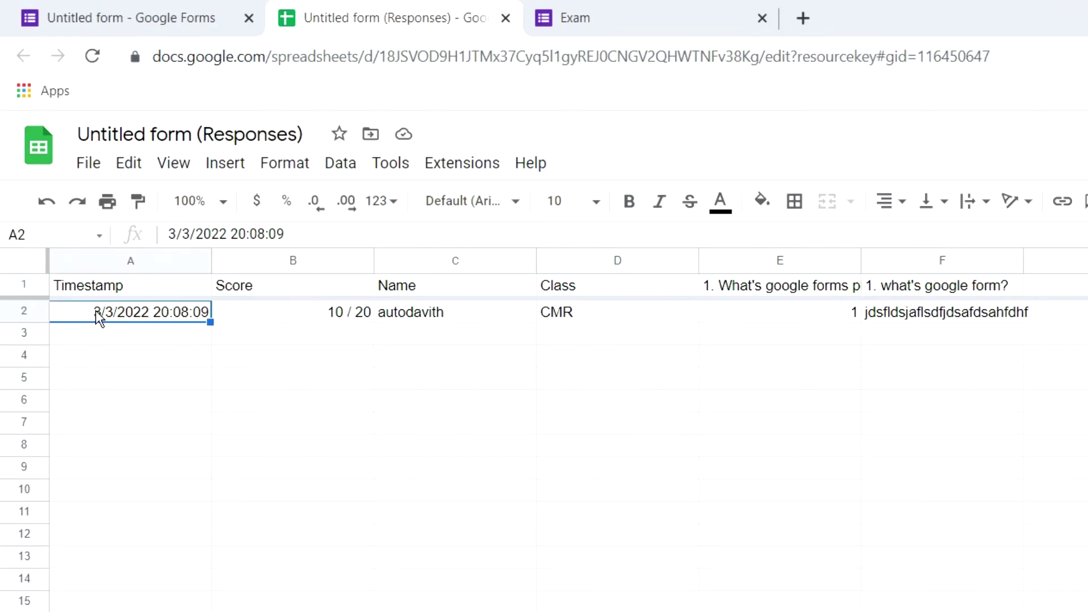
key(Right)
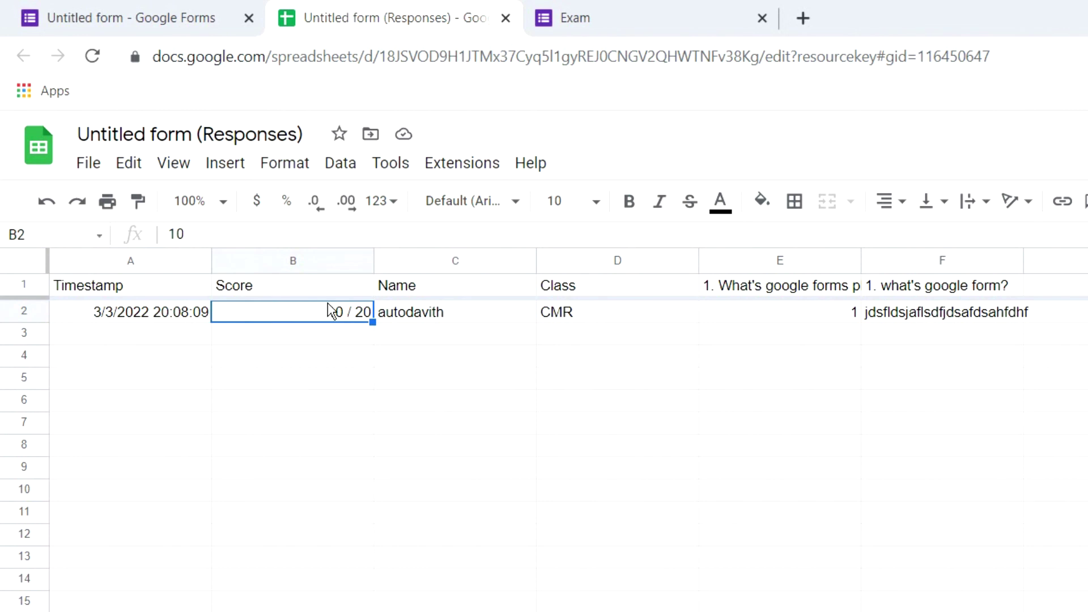
key(Right)
key(Right)
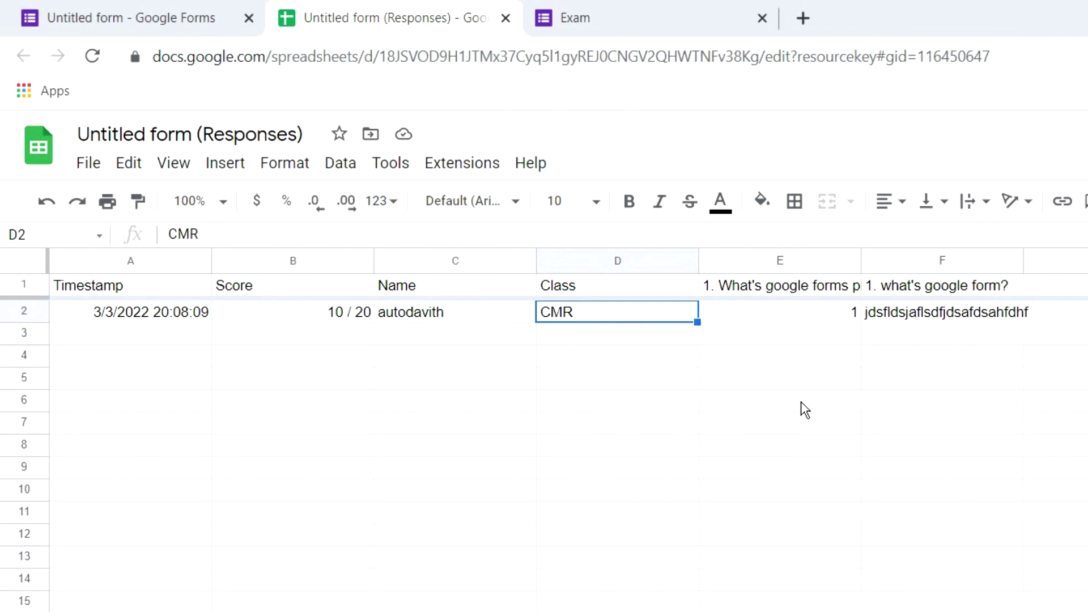
drag(151, 295, 941, 602)
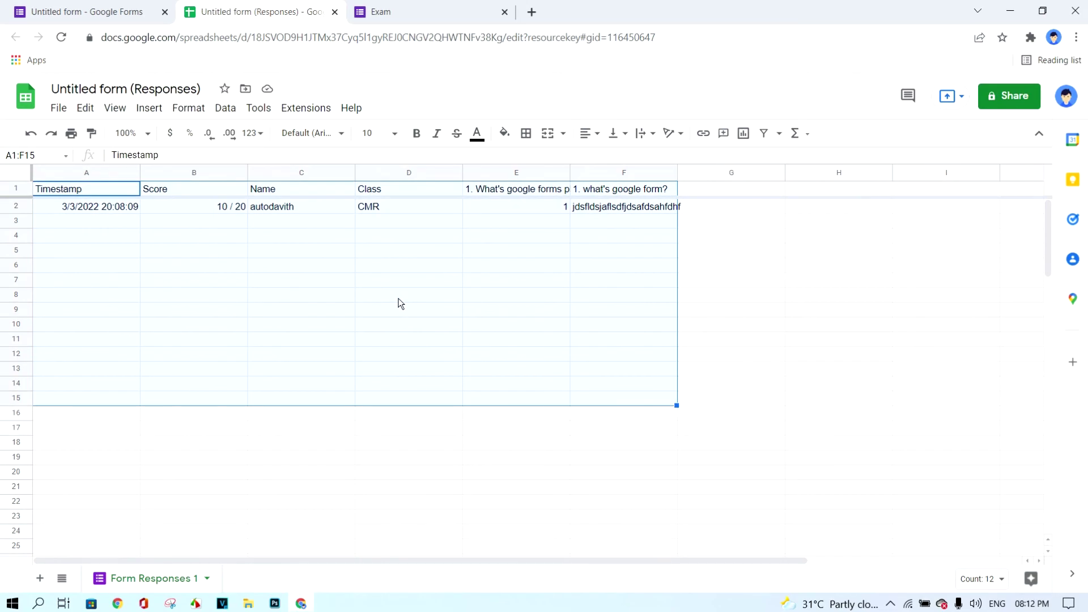